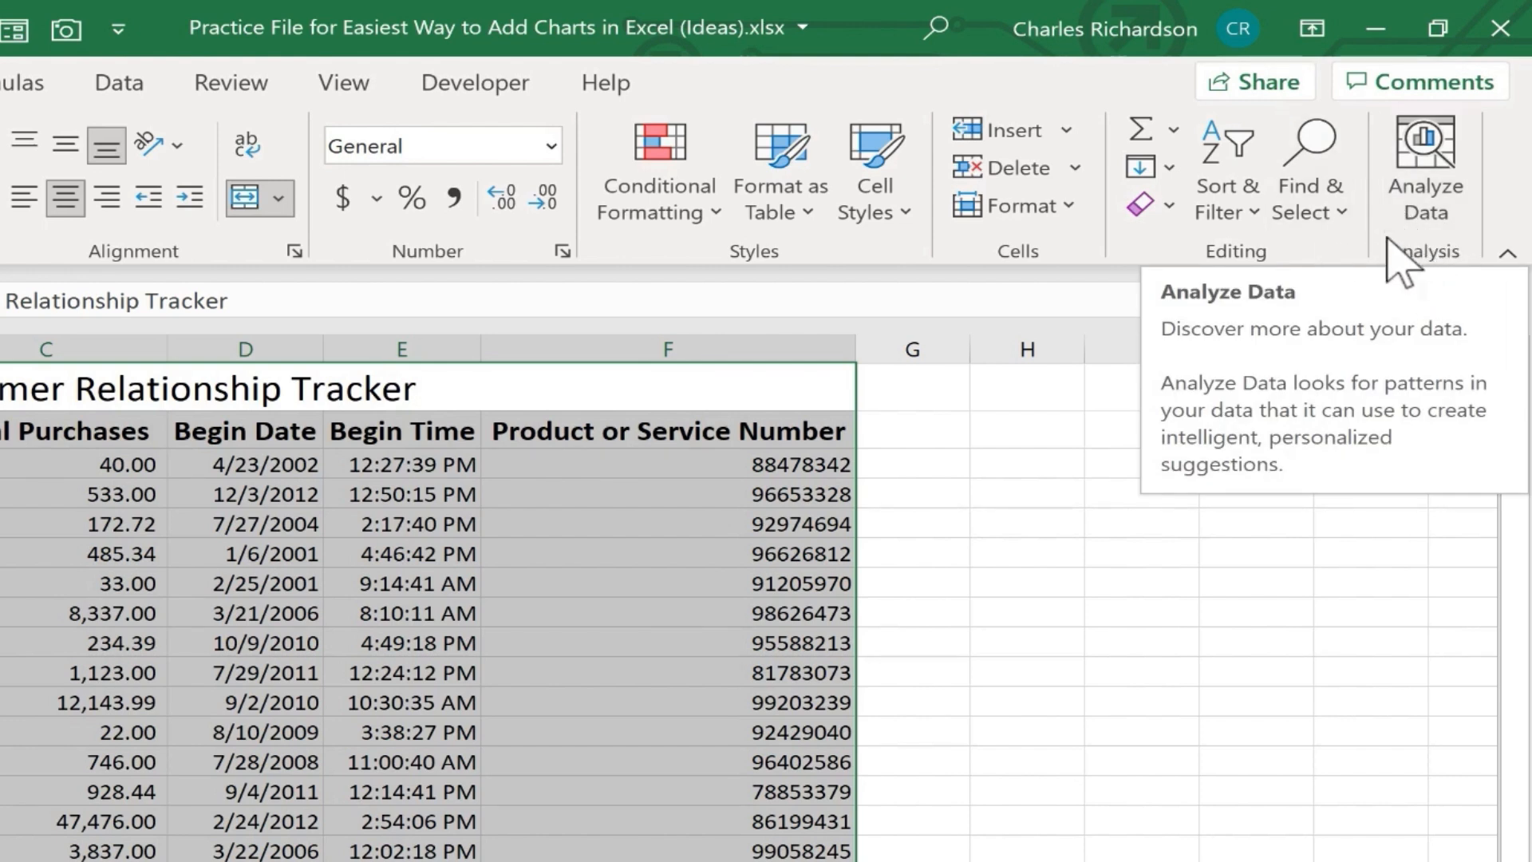
- Run Analyze Data on the selected customer tracker table and look through its chart and PivotTable suggestions, expanding the list to all results
click(1429, 212)
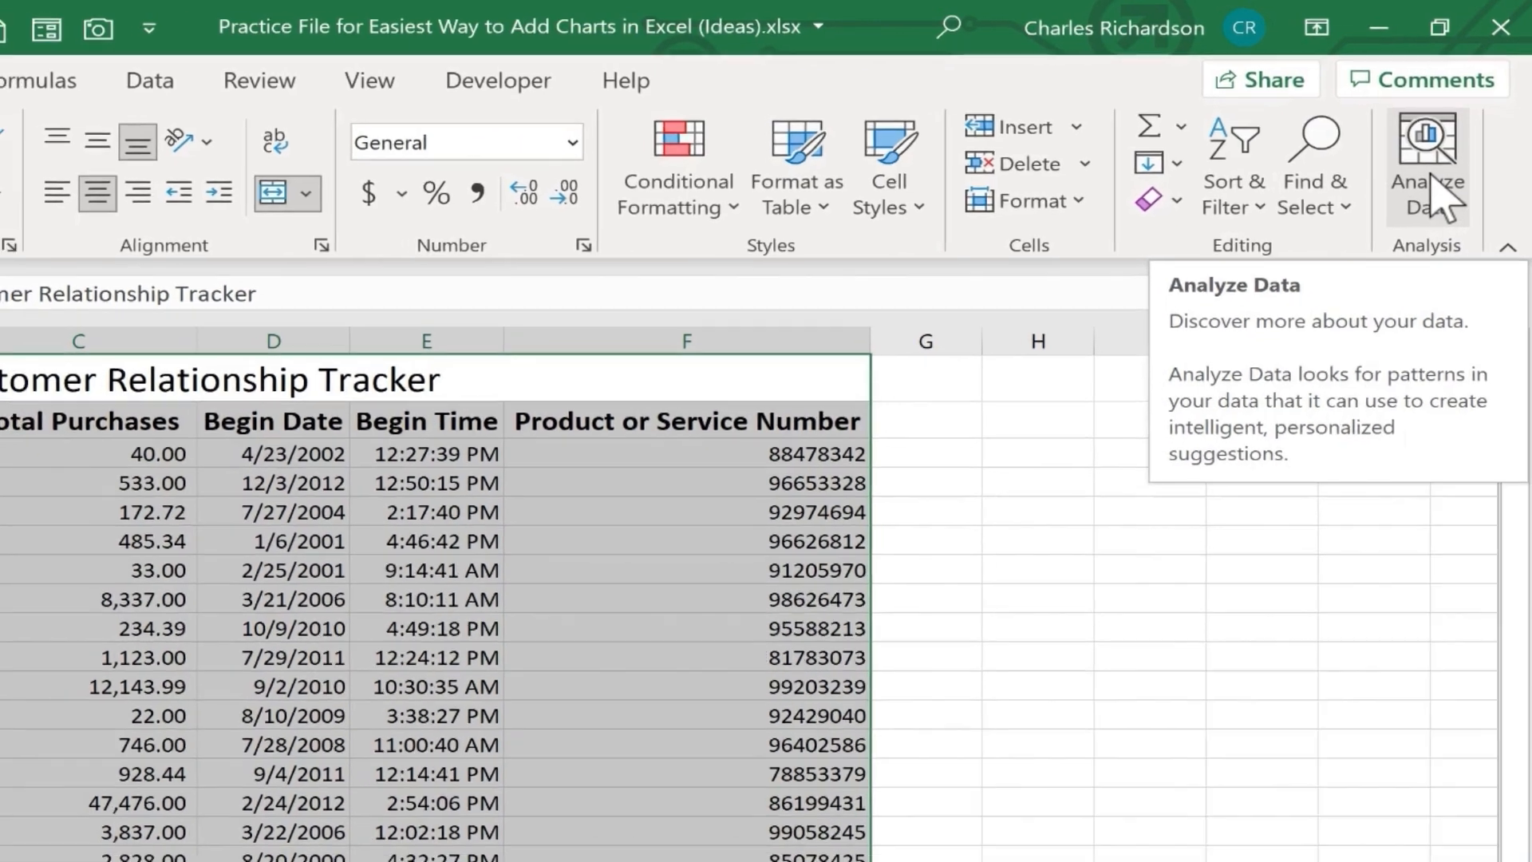
click(1428, 182)
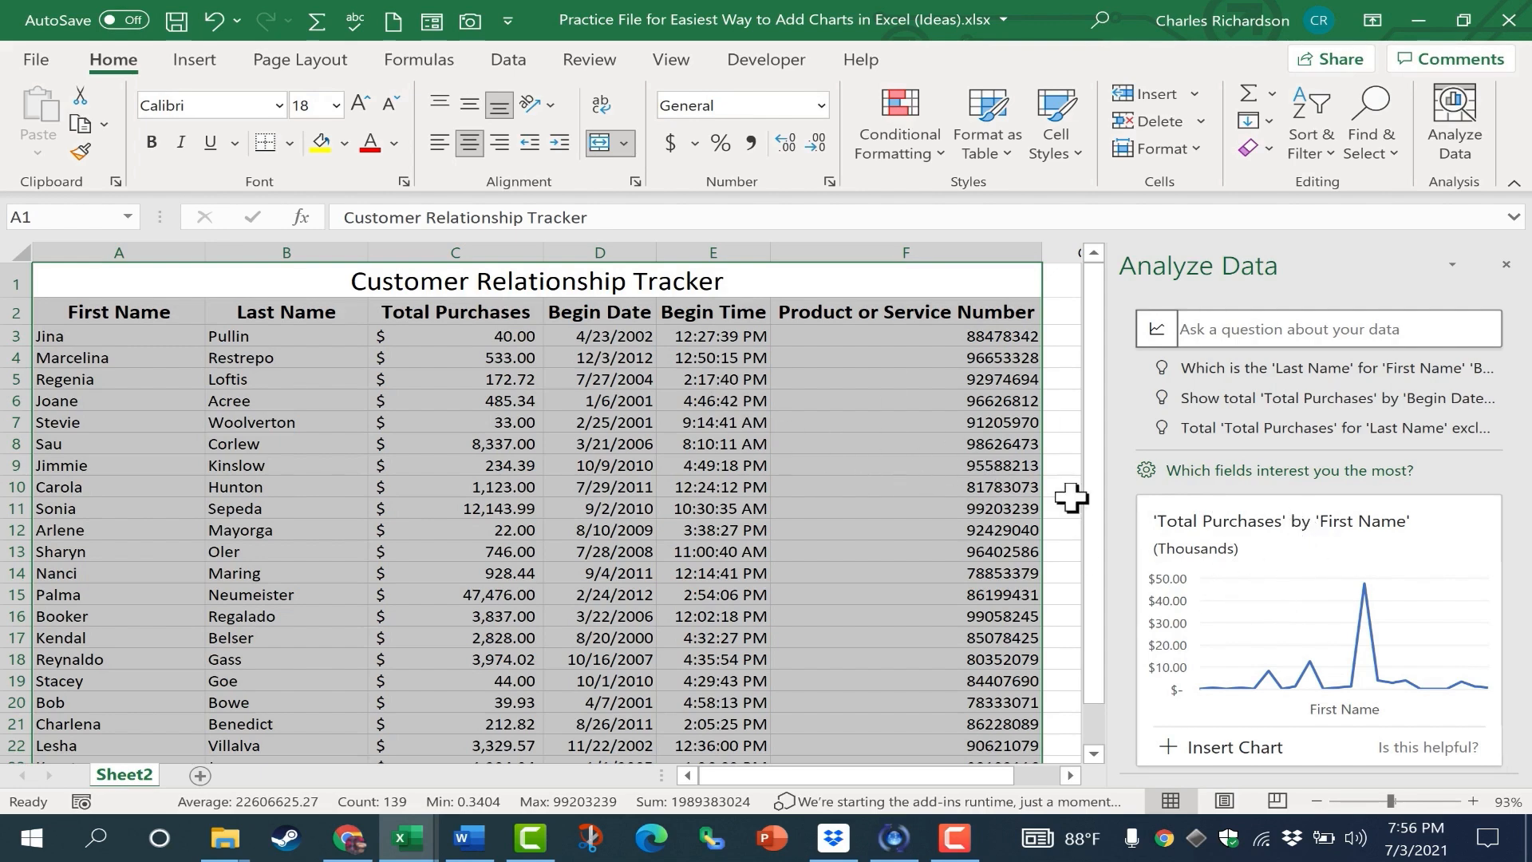
scroll(1490, 399, down, 3)
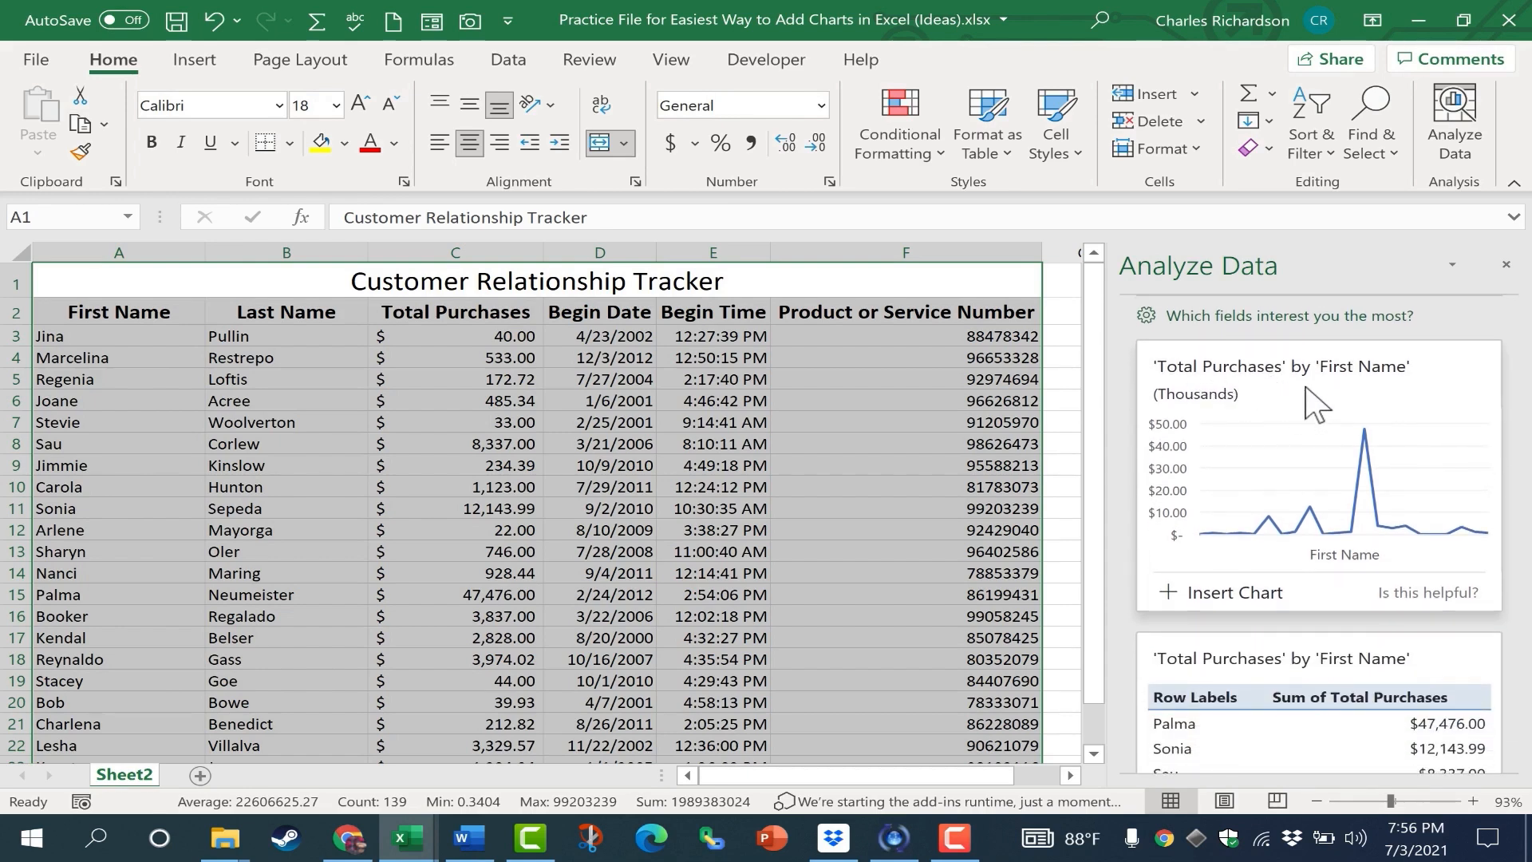
scroll(1310, 515, down, 6)
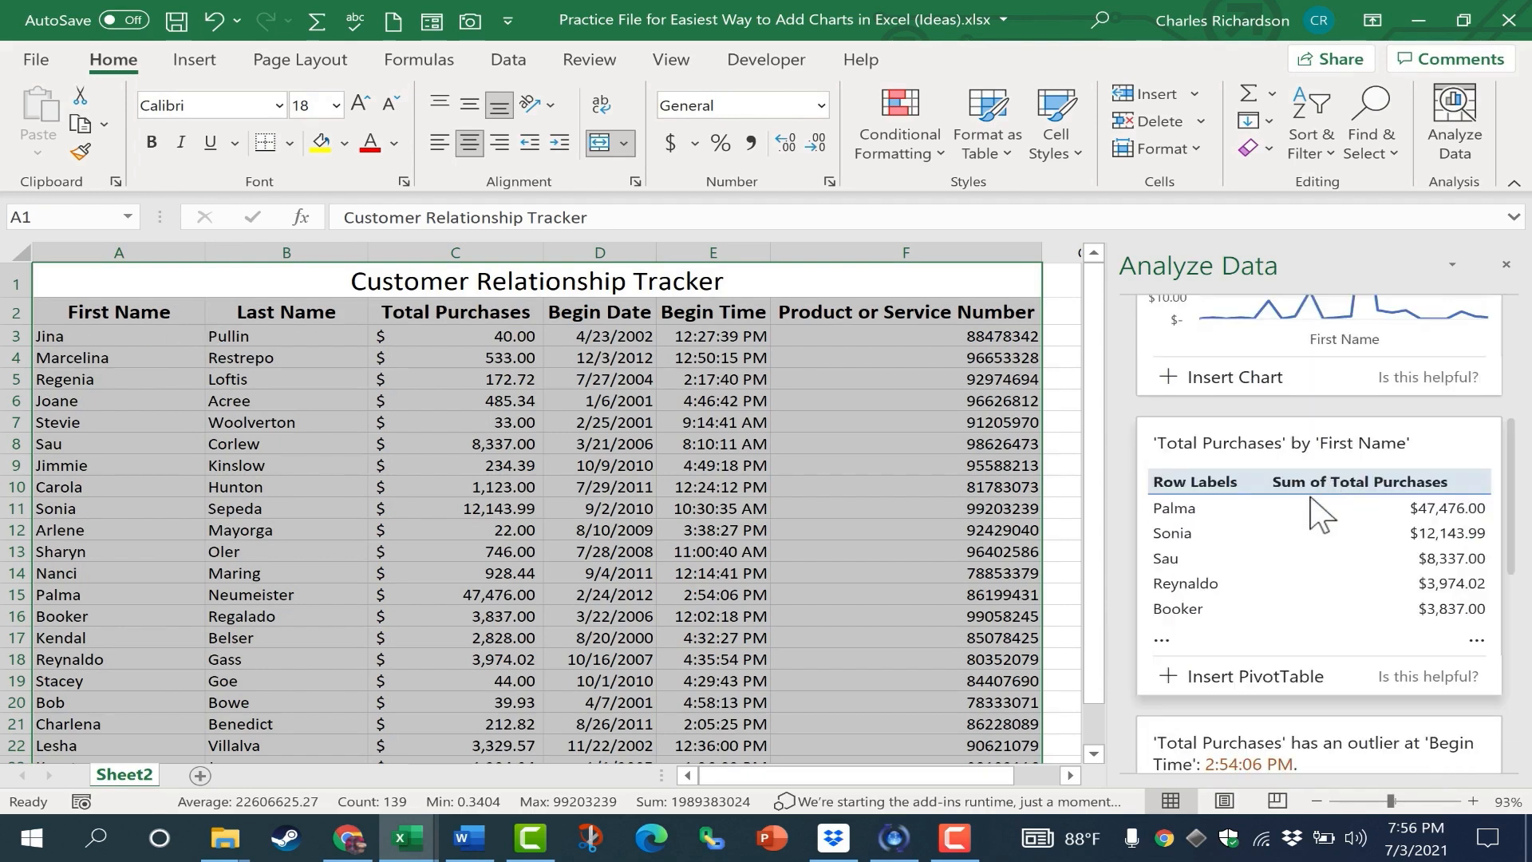
drag(1506, 557, 1495, 681)
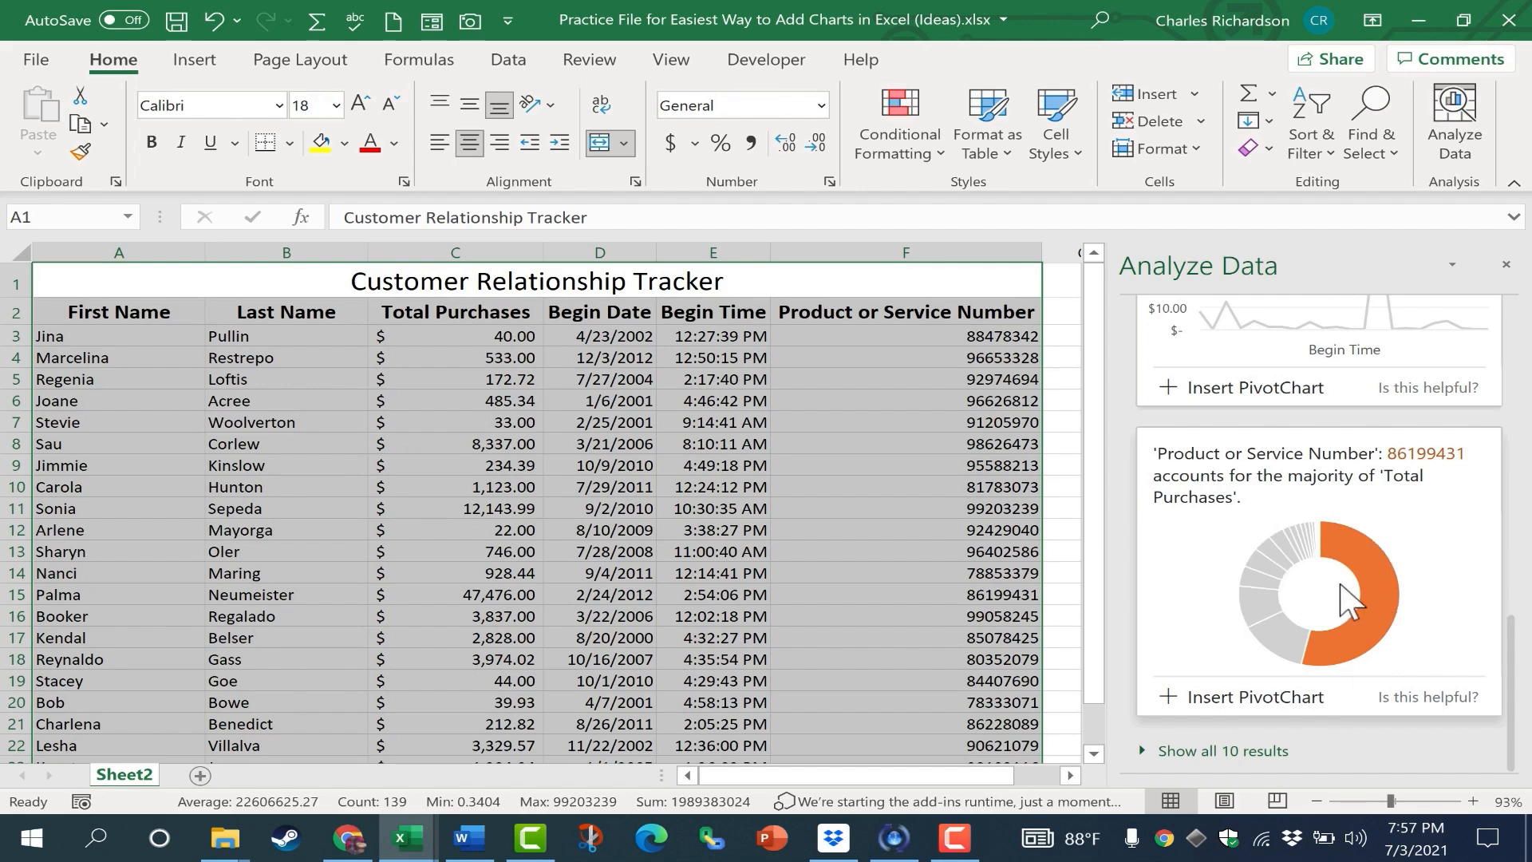
click(1150, 754)
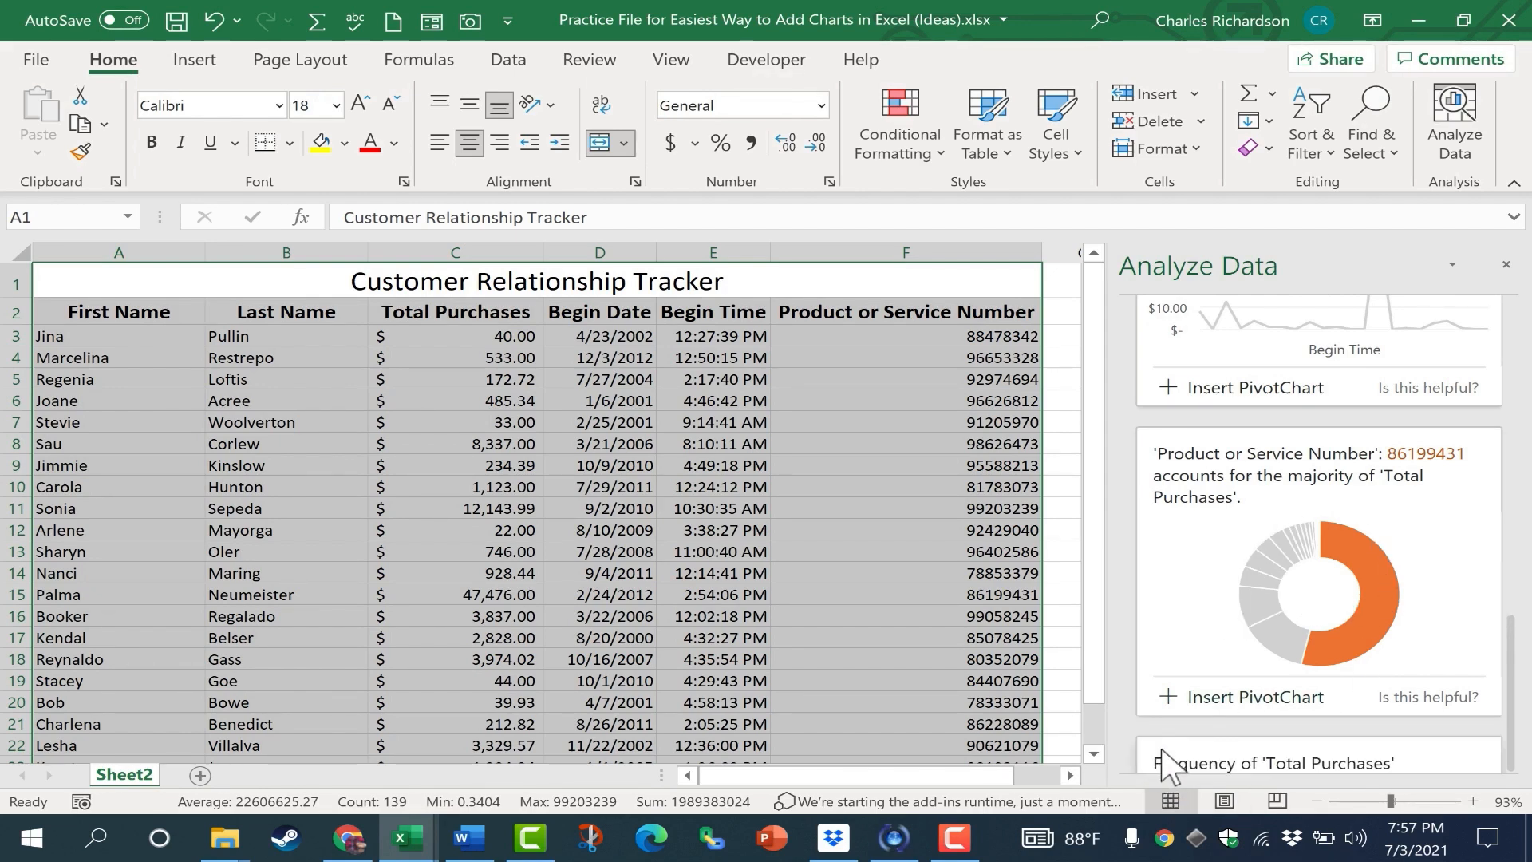
scroll(1209, 757, down, 5)
scroll(1209, 756, down, 8)
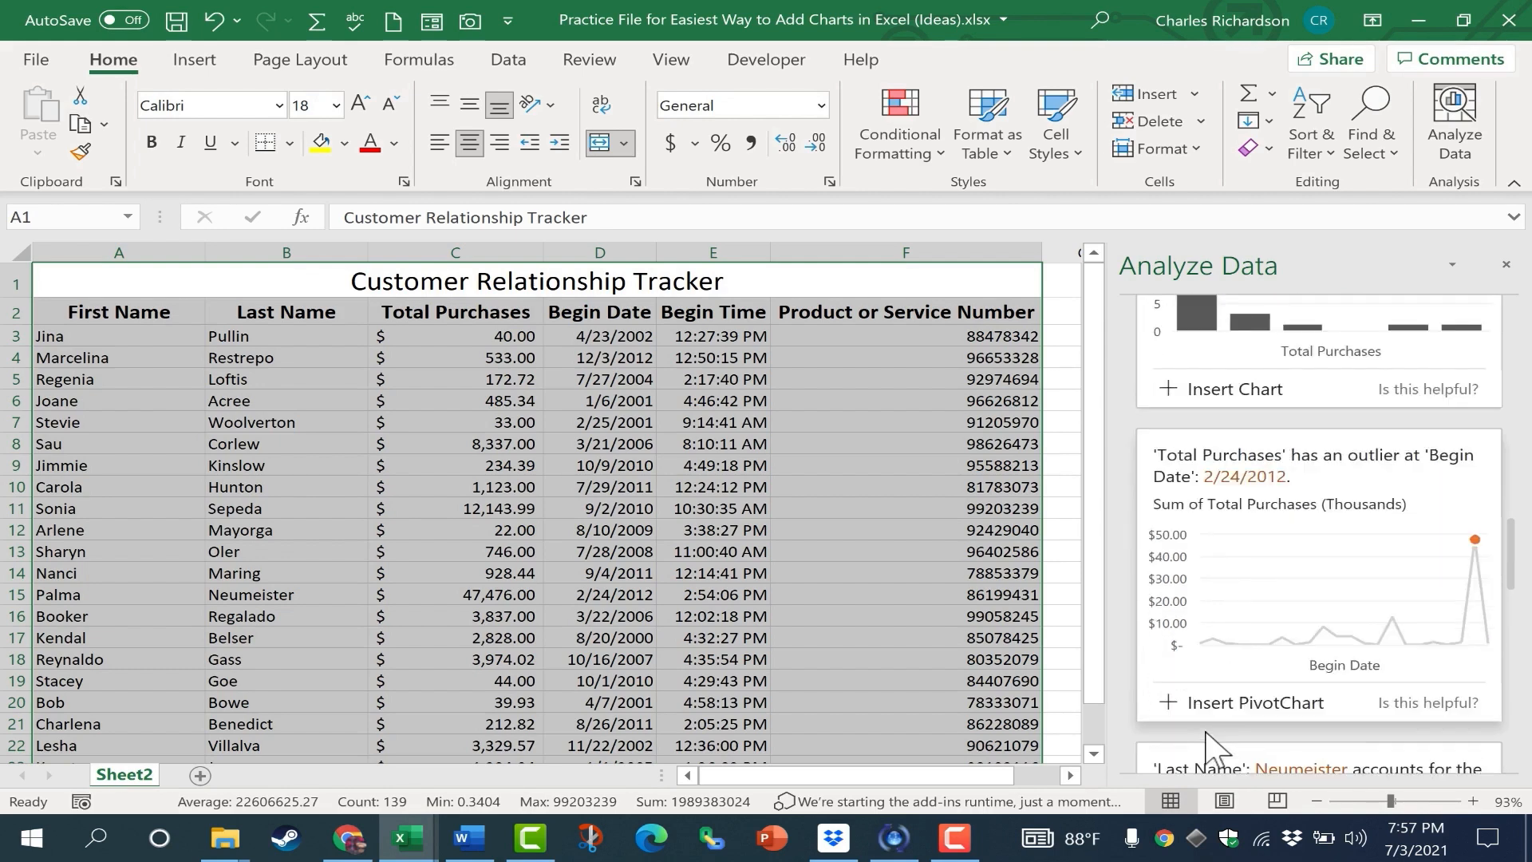
scroll(1217, 752, down, 10)
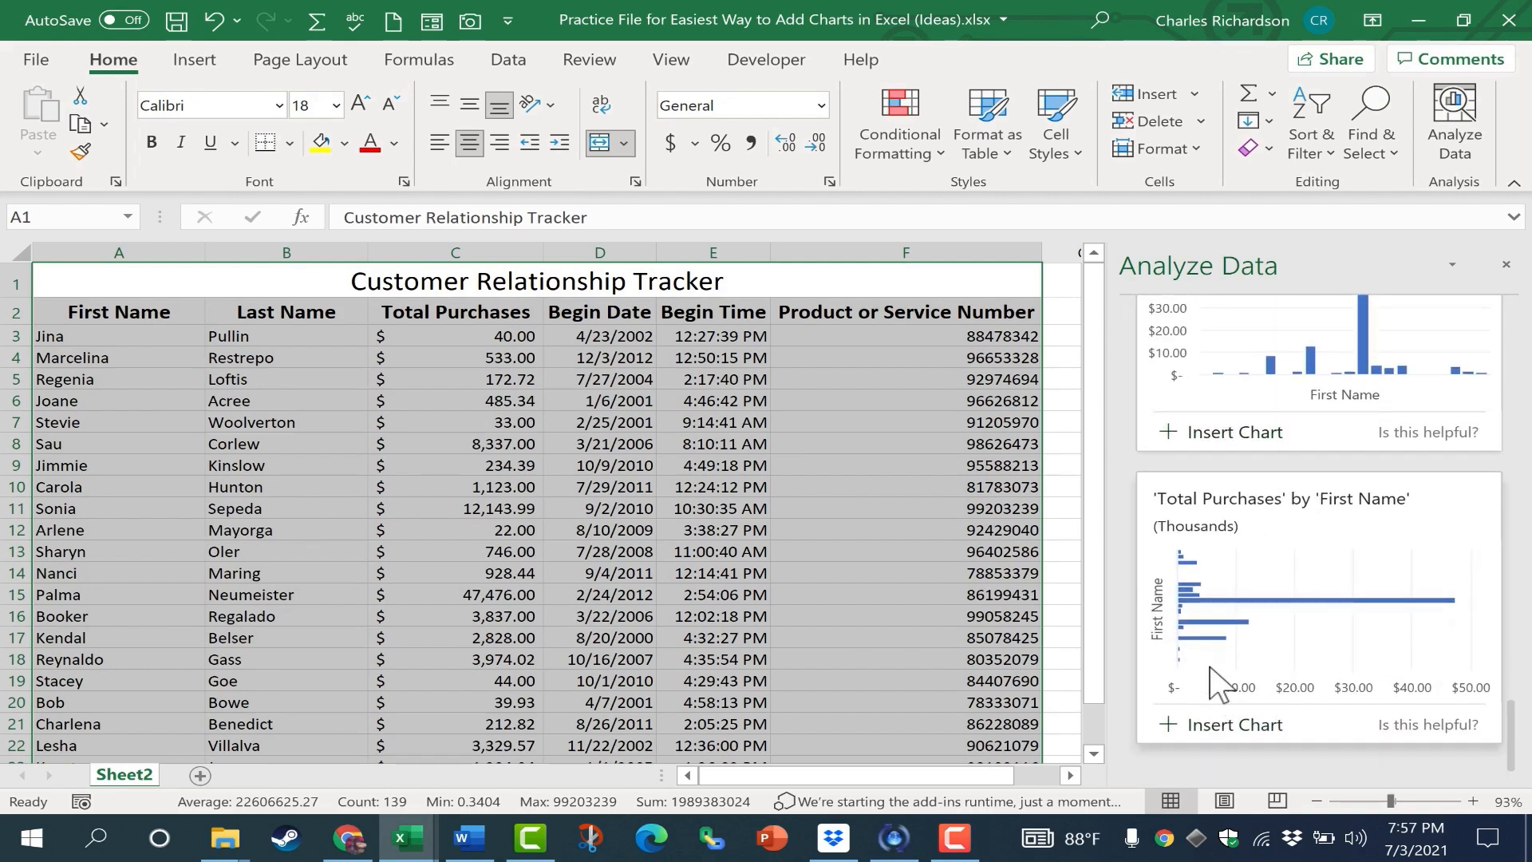
- Insert the suggested doughnut PivotChart for 'Last Name' by majority of 'Total Purchases' and the suggested 'Total Purchases' by 'First Name' line chart
scroll(1249, 515, up, 6)
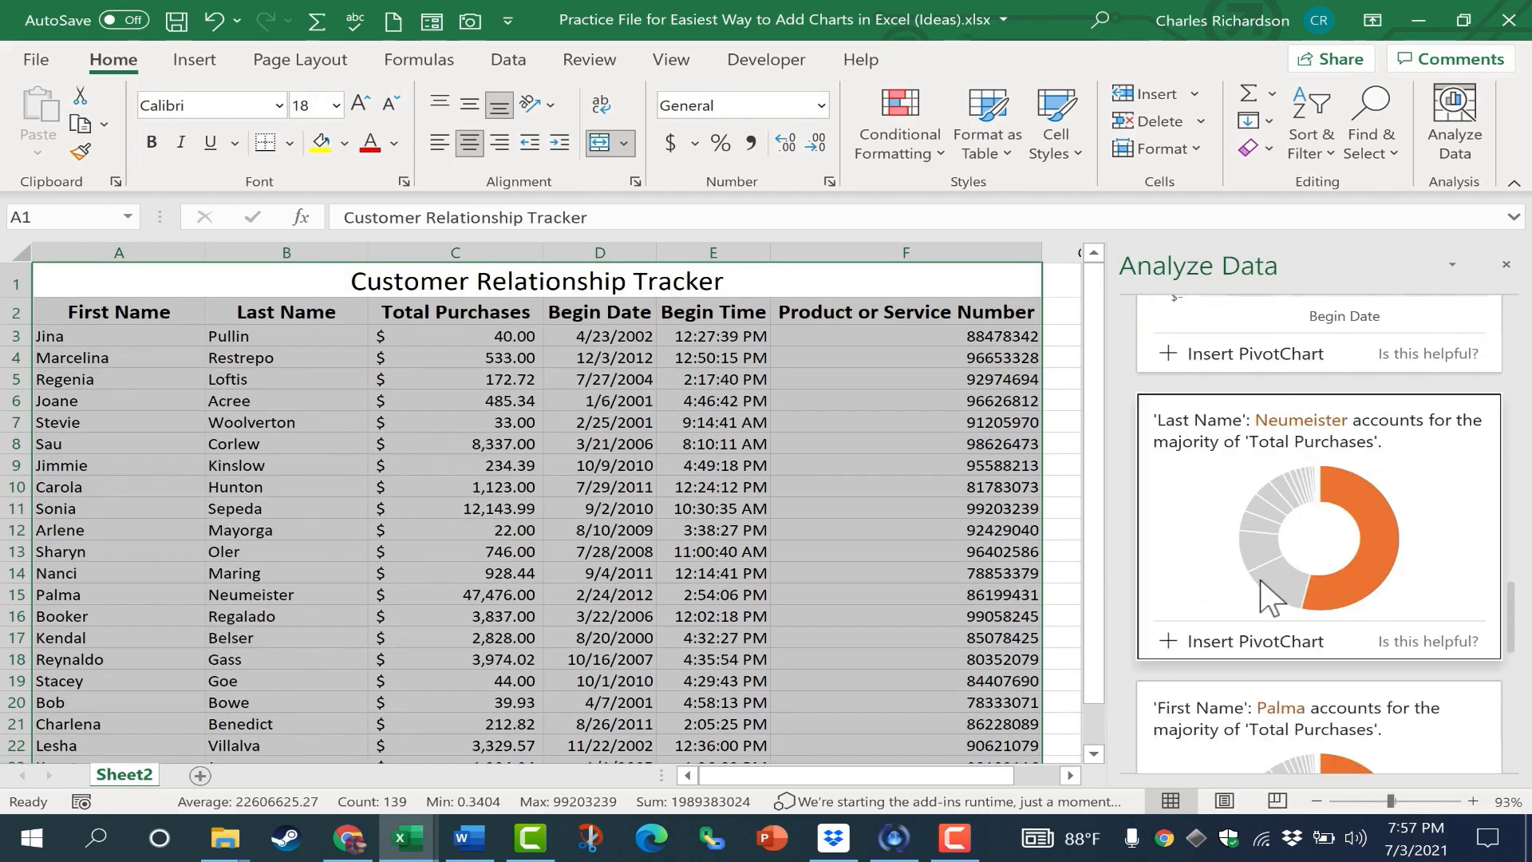
click(1214, 640)
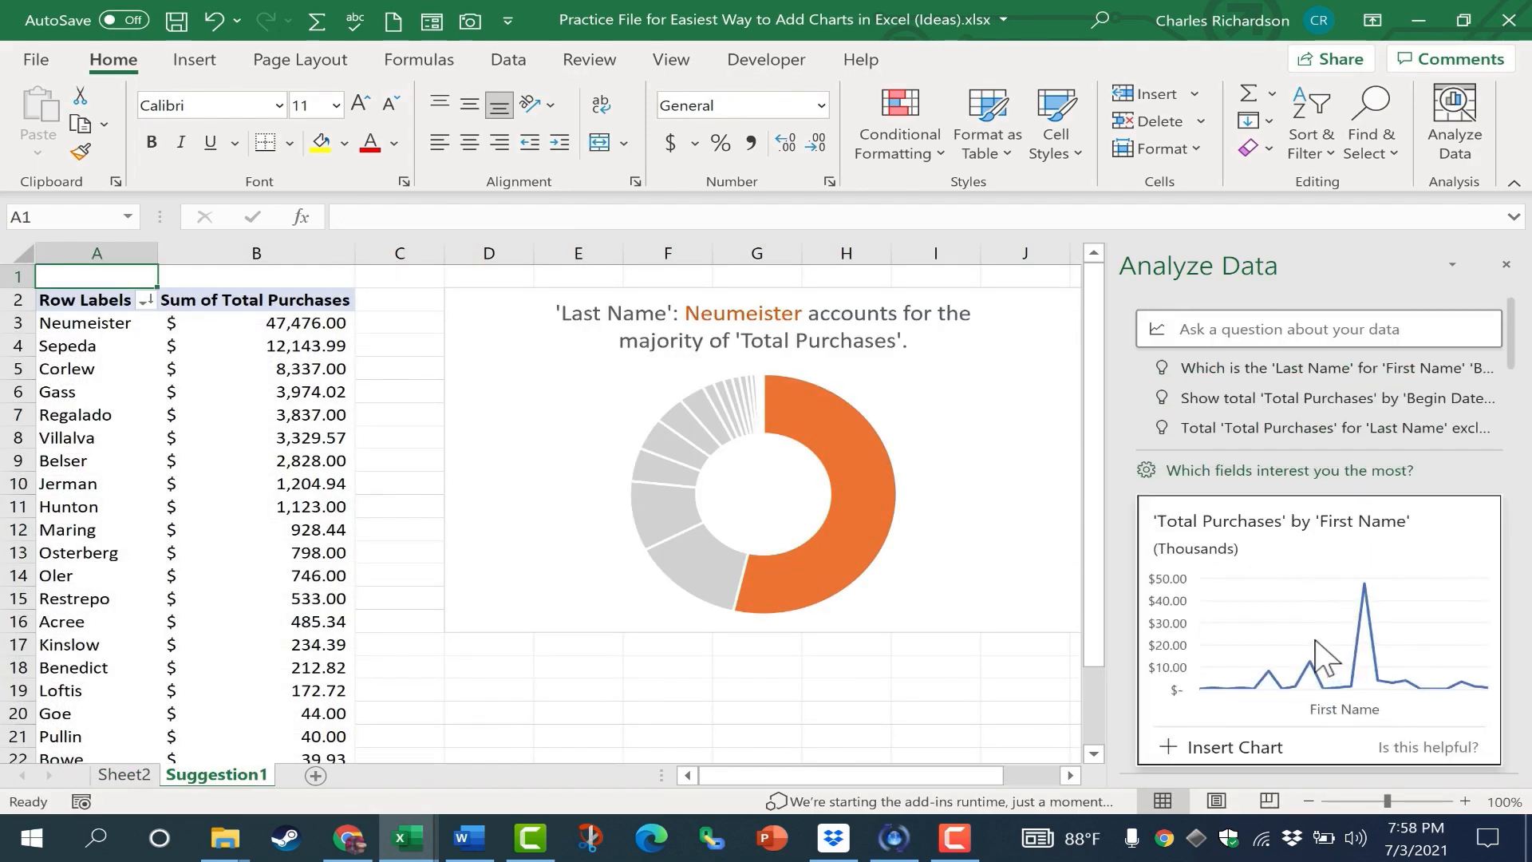
click(1249, 754)
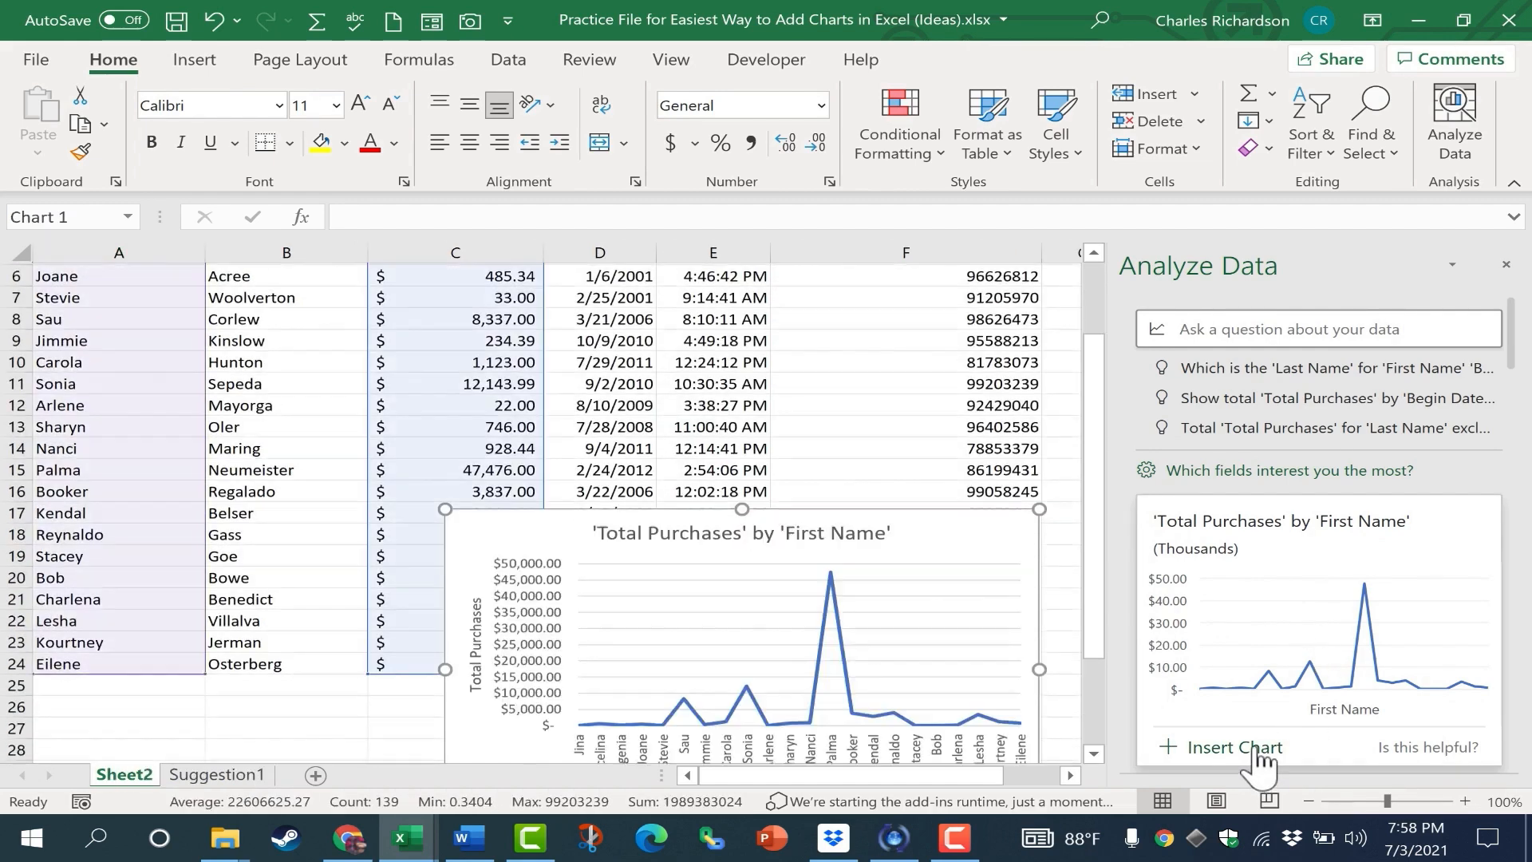
- Move the 'Total Purchases' by 'First Name' line chart off the data into the empty columns from H onward
click(851, 697)
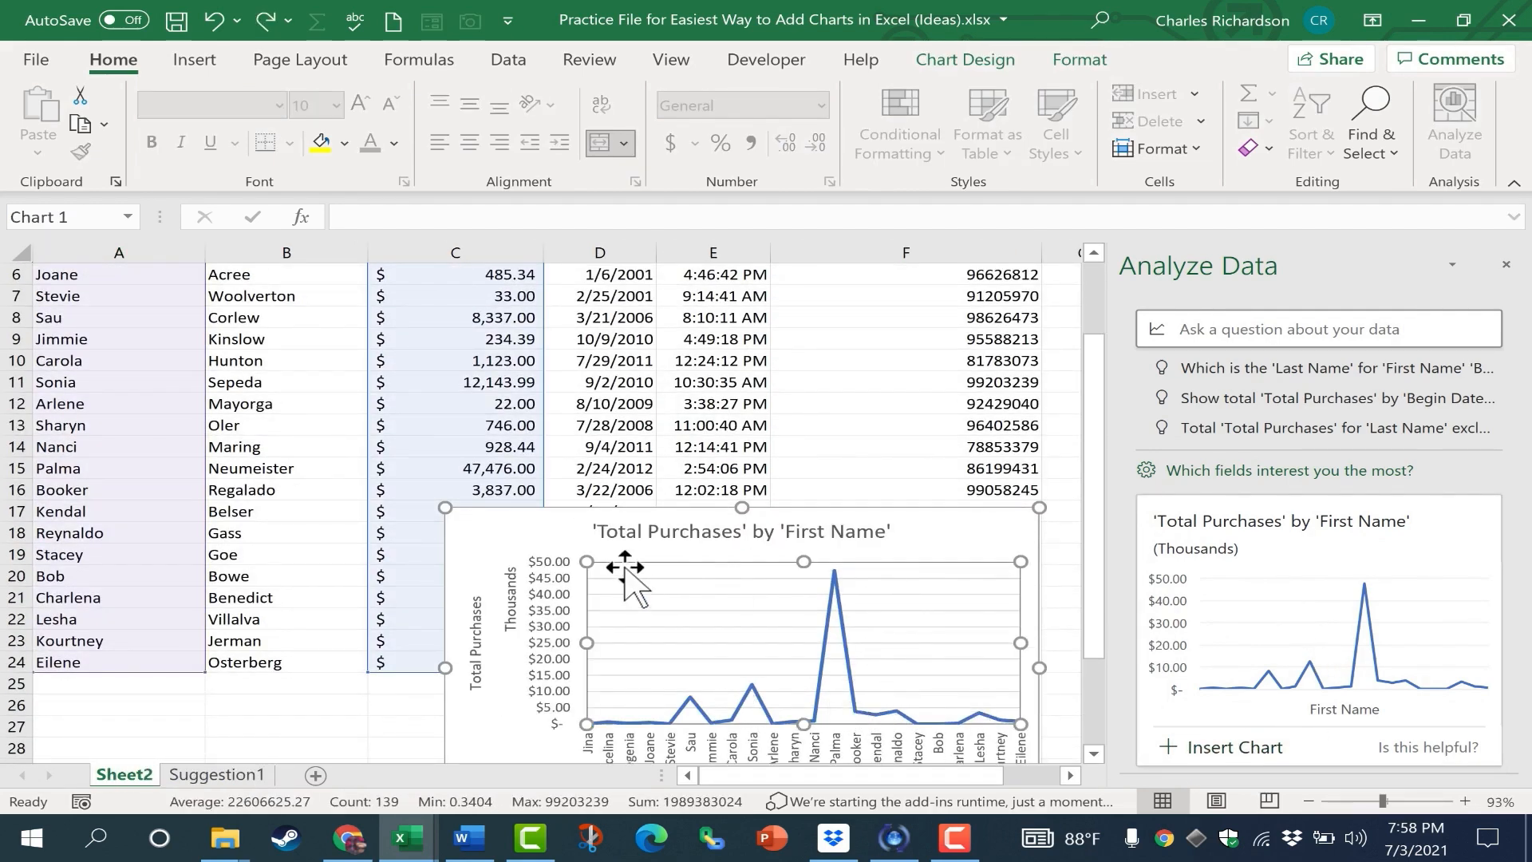
drag(528, 513, 657, 534)
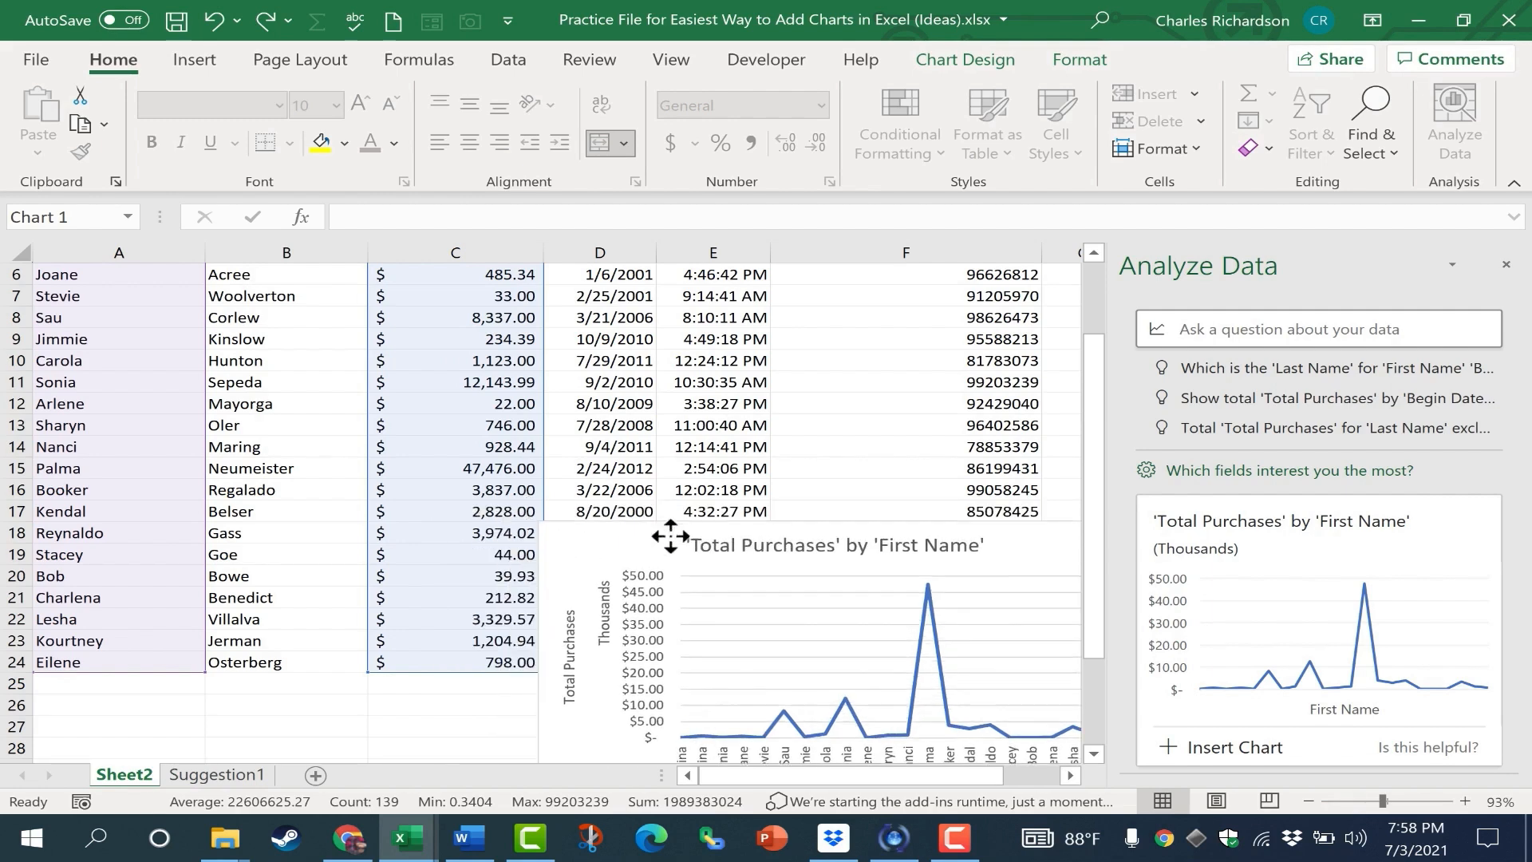
drag(656, 534, 692, 592)
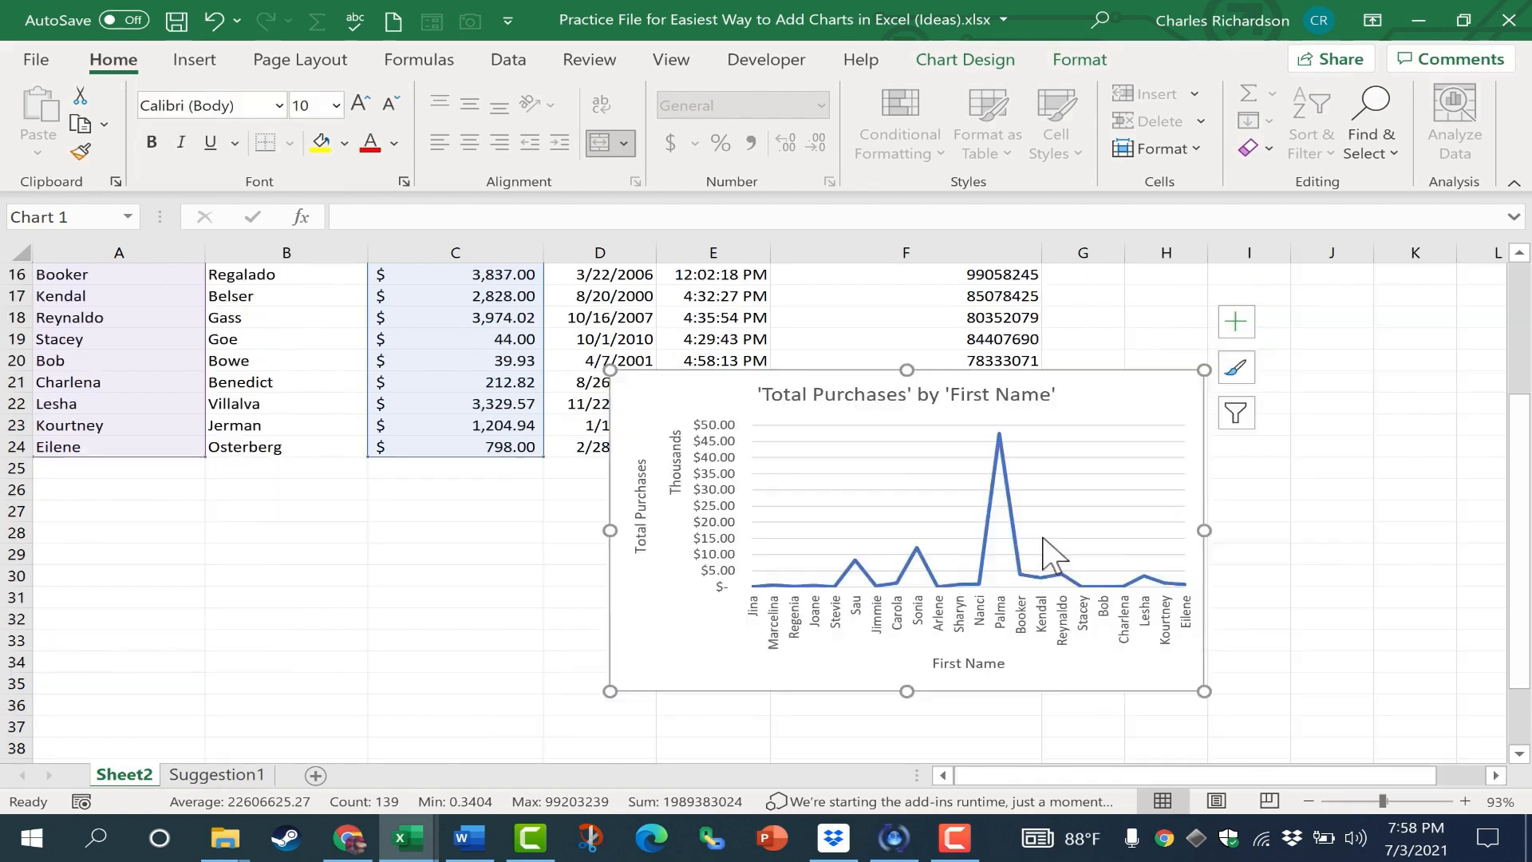
scroll(1043, 537, down, 4)
scroll(1043, 537, up, 7)
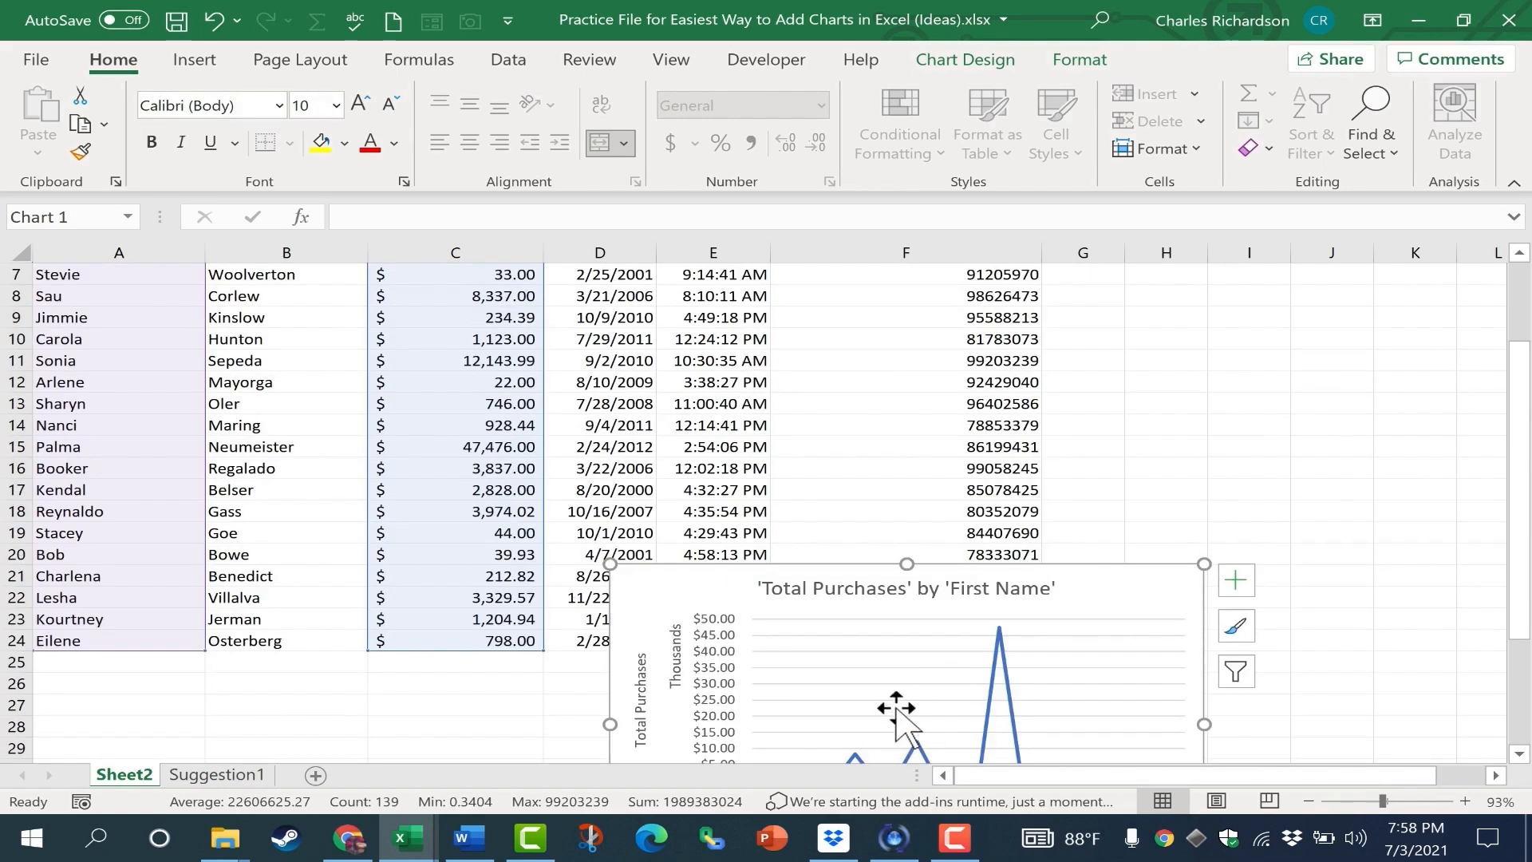
drag(693, 571, 1170, 438)
click(1264, 396)
- Ask Analyze Data "Which last name purchased the most?" and insert the answer as a PivotTable
click(1454, 120)
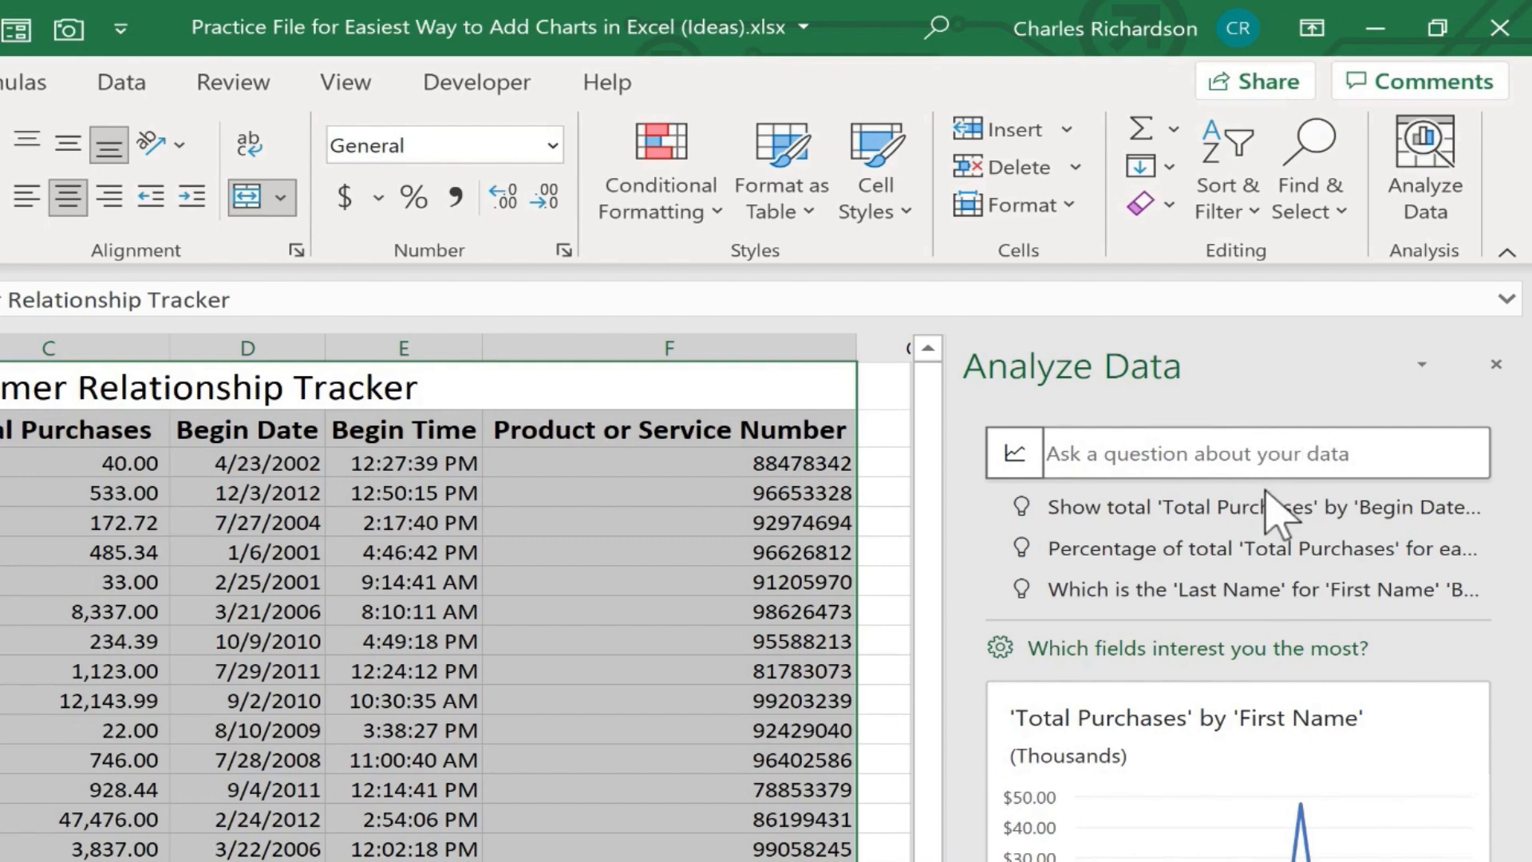
click(1221, 455)
text(Which)
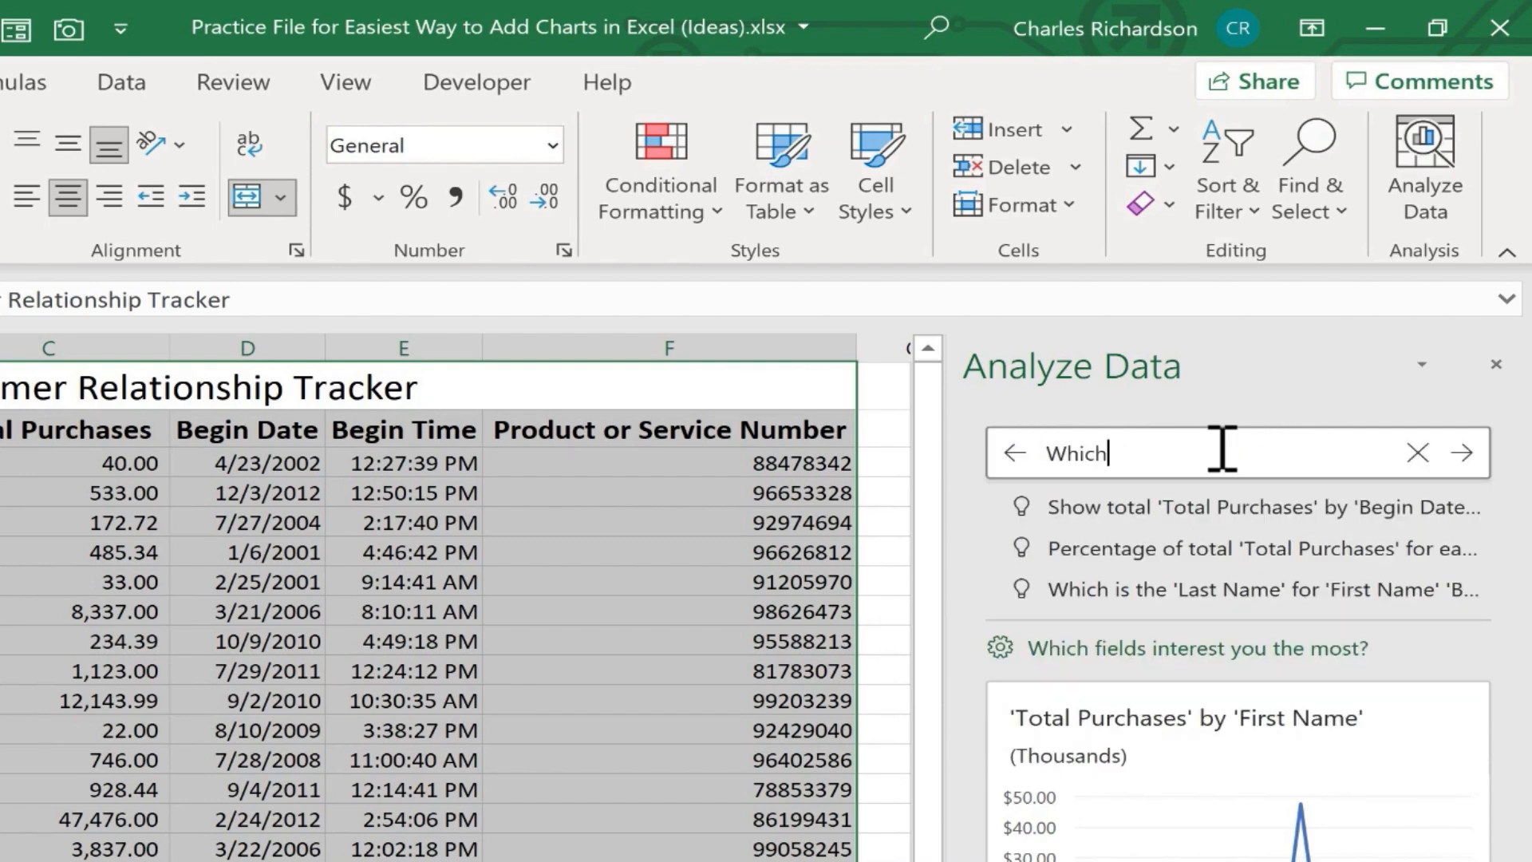
text( last name purchased the most)
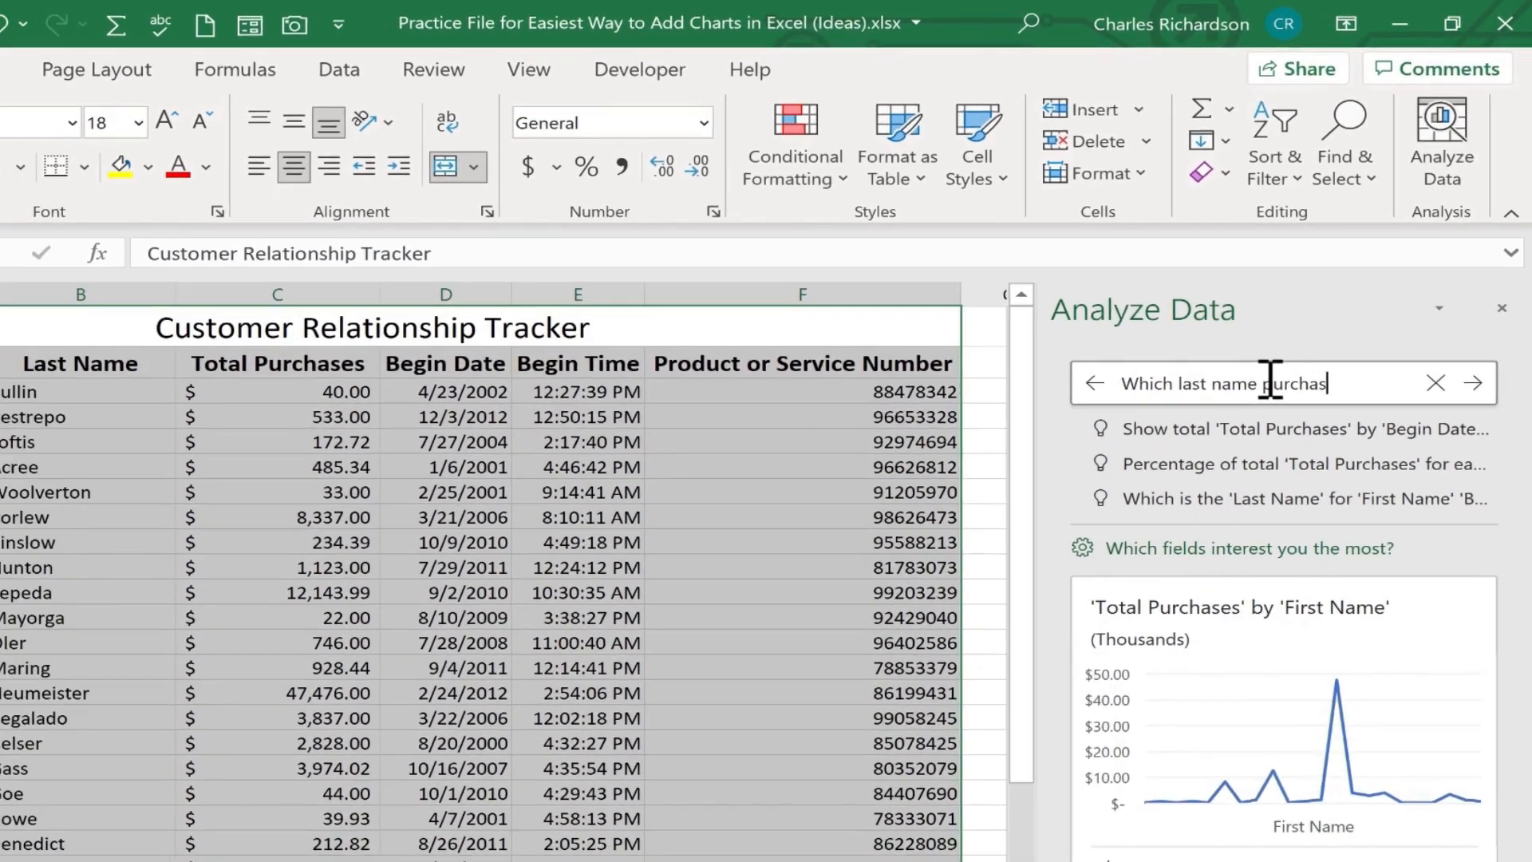
text(?)
key(Return)
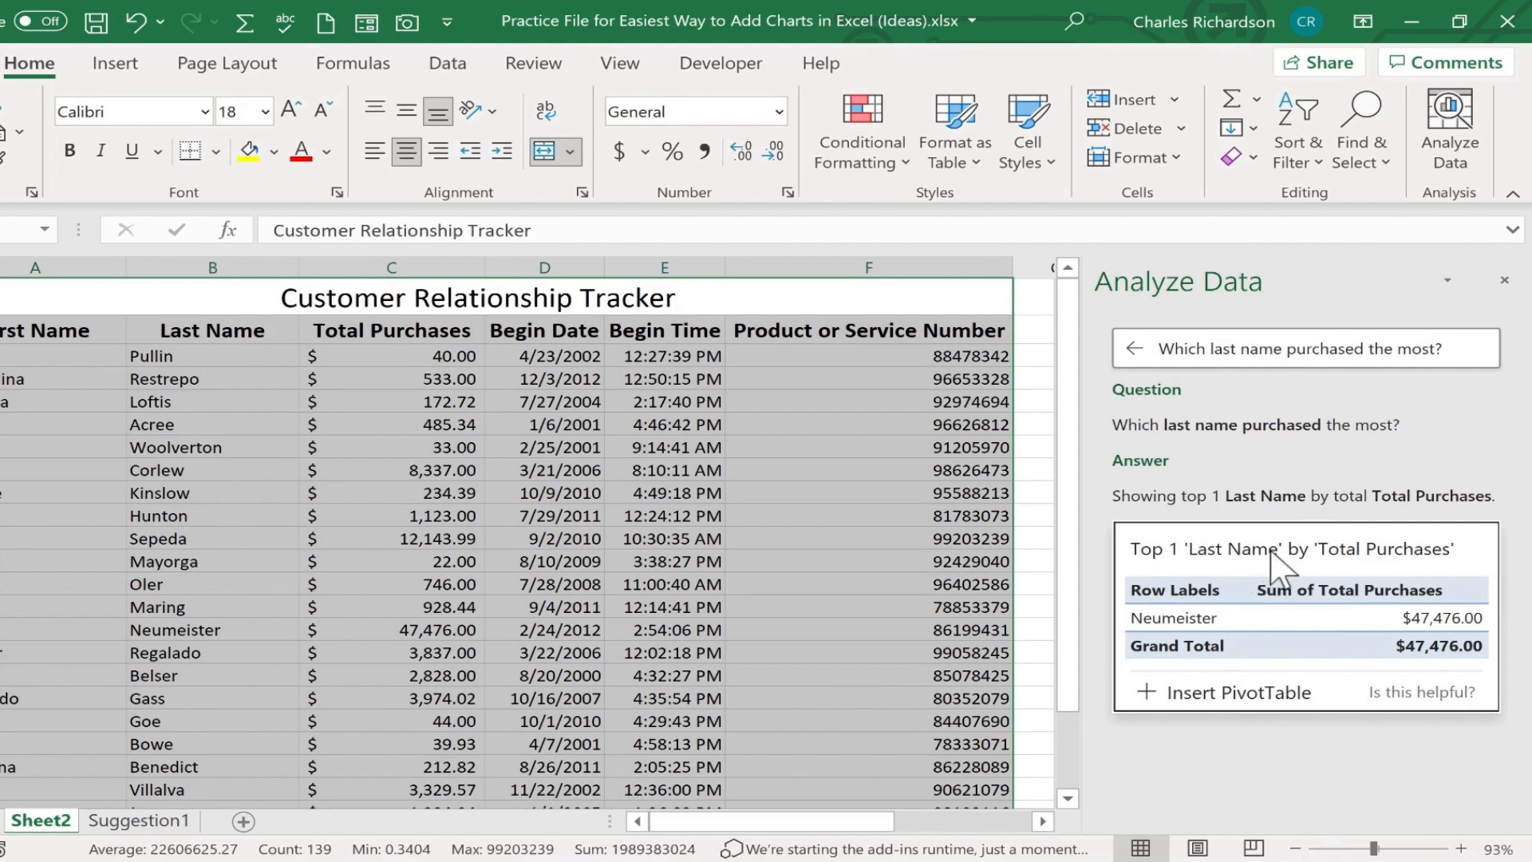
click(1278, 708)
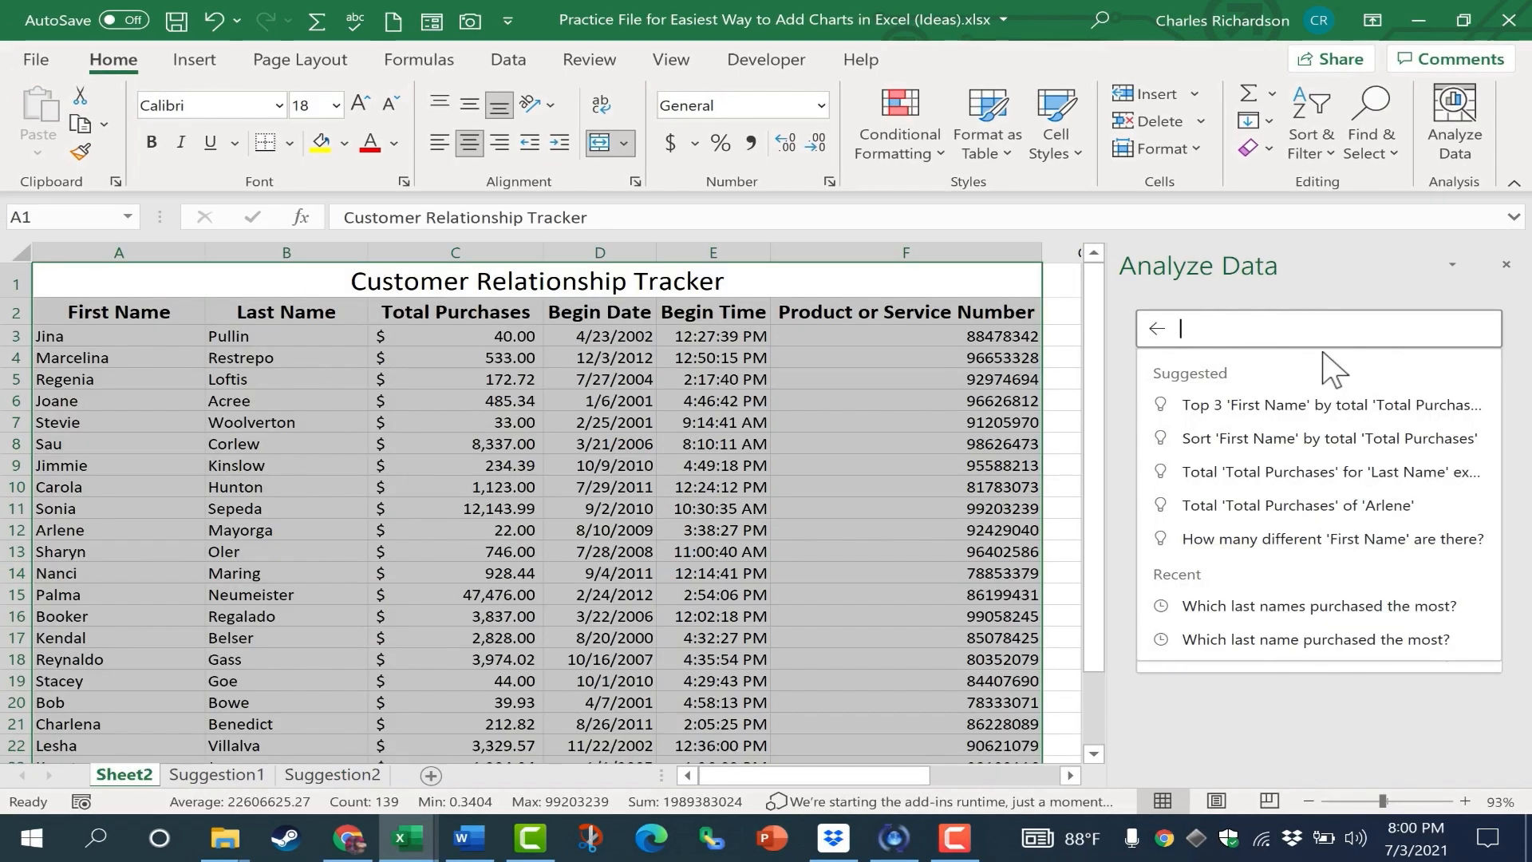
- Ask Analyze Data "Chart Last name by begin date" and insert the answer as a PivotTable
text(Last name by begin date)
click(1180, 328)
text(Chart)
key(Return)
scroll(1245, 478, down, 1)
click(1250, 725)
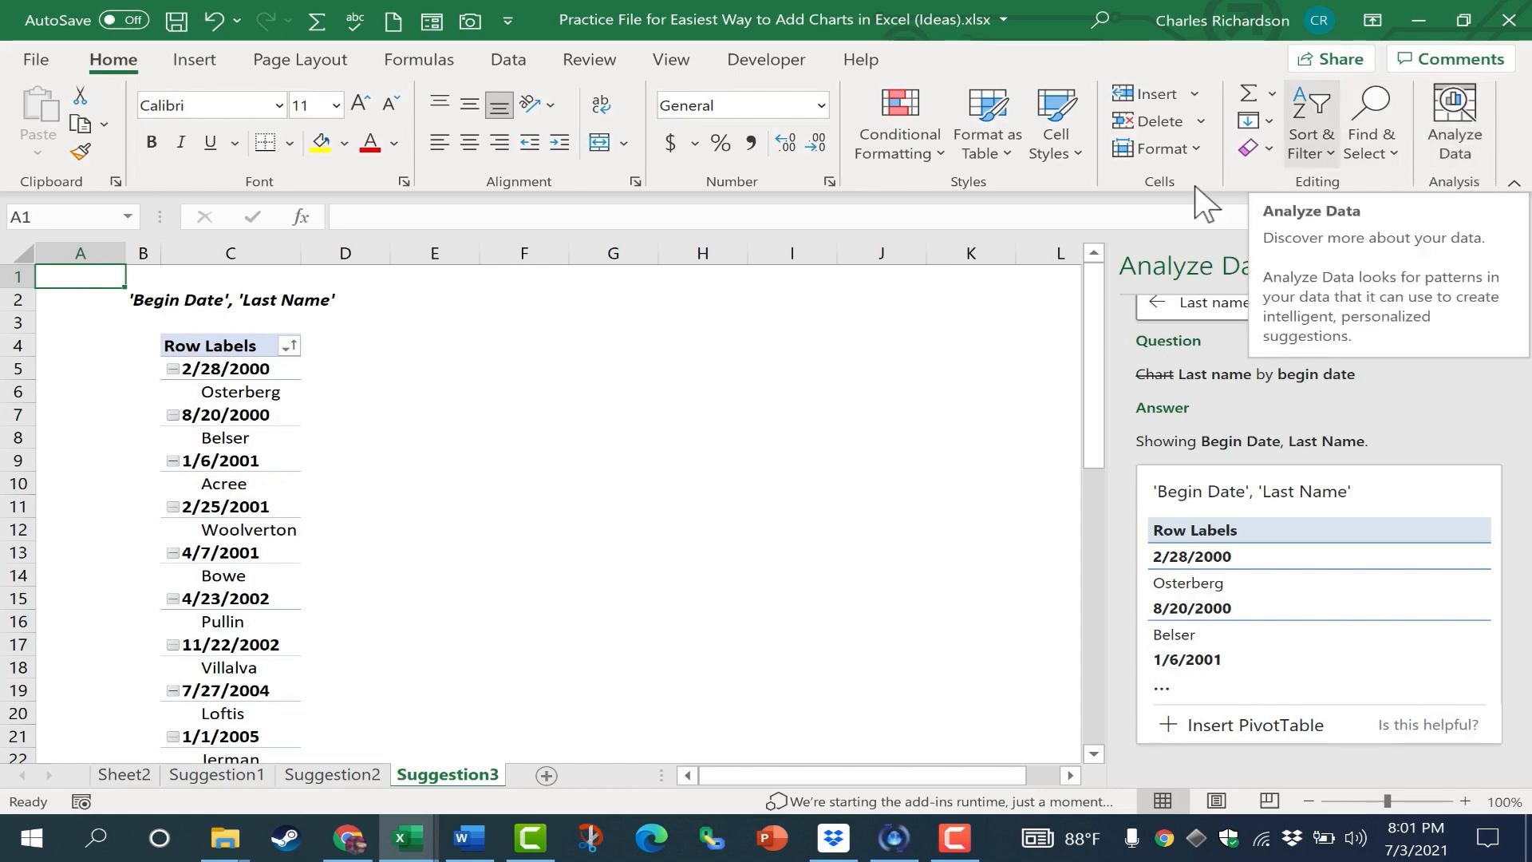
- Return to Sheet2, look through the Analyze Data suggestions for the table once more and close the pane
click(124, 774)
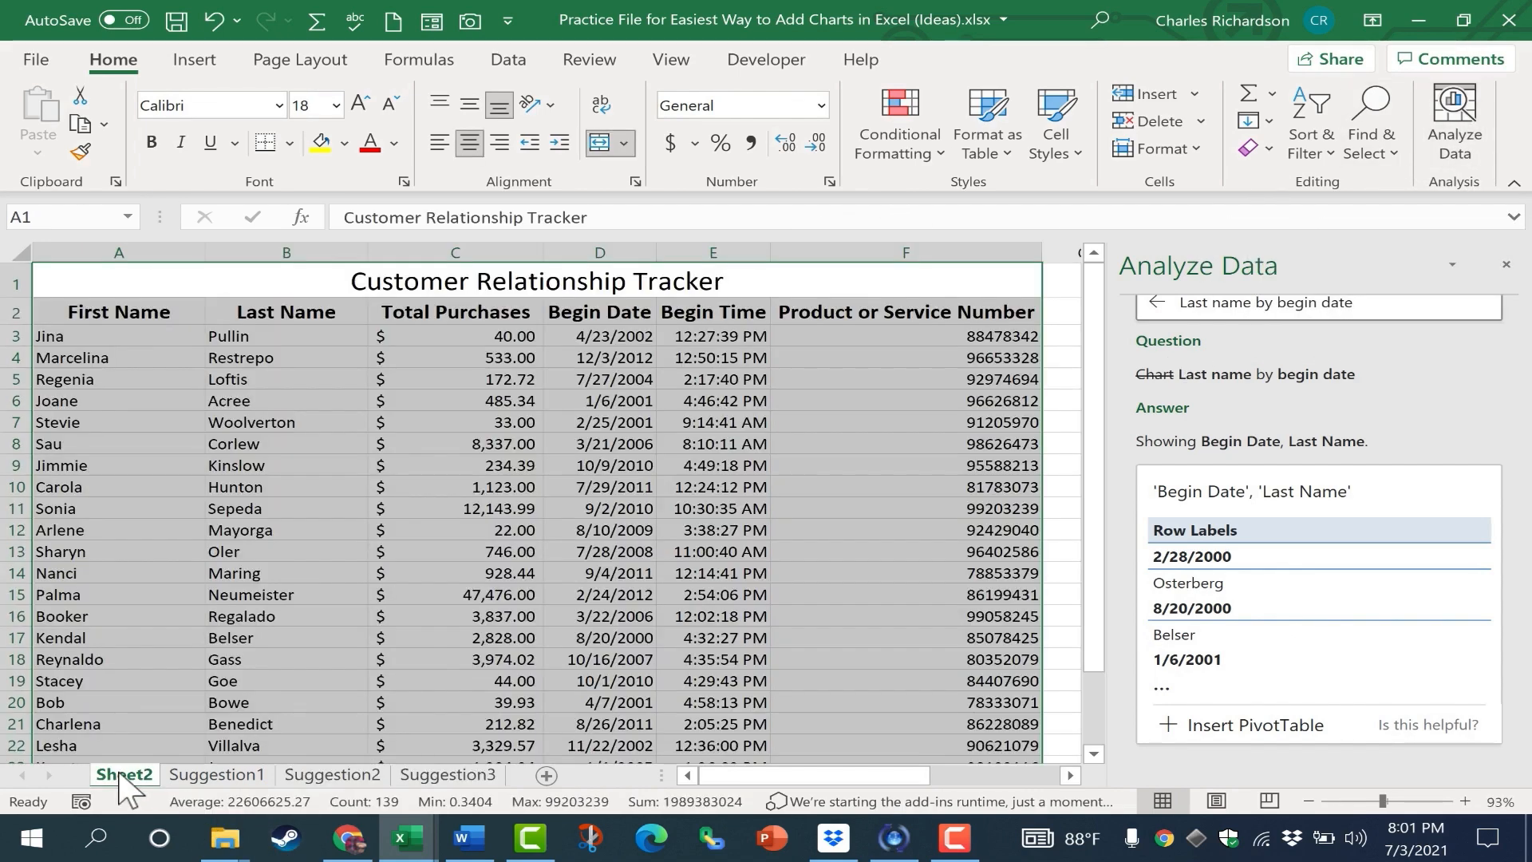
click(1505, 266)
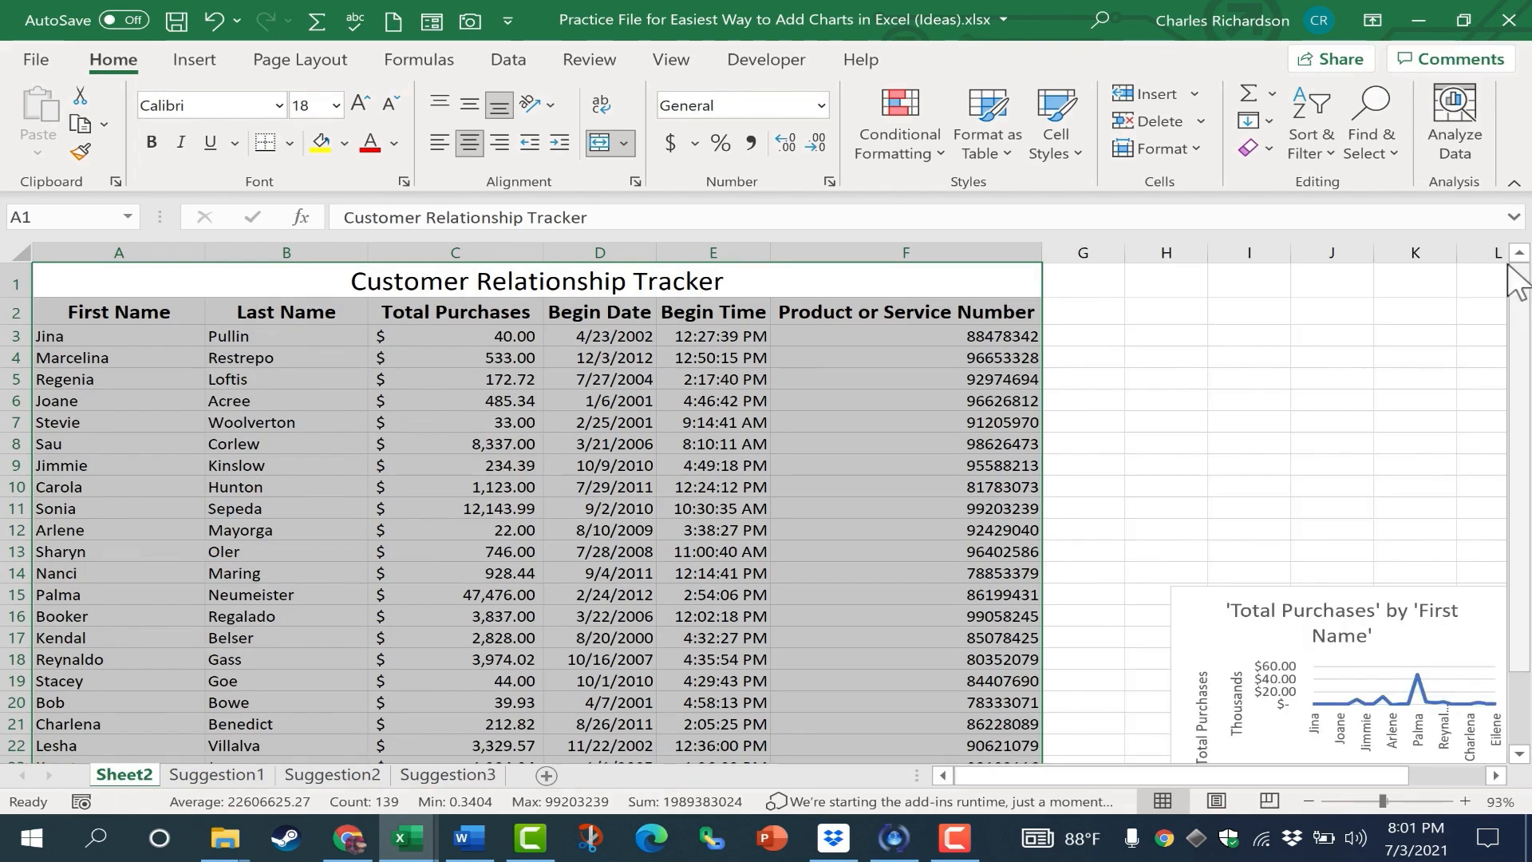
click(1444, 143)
scroll(1483, 659, down, 10)
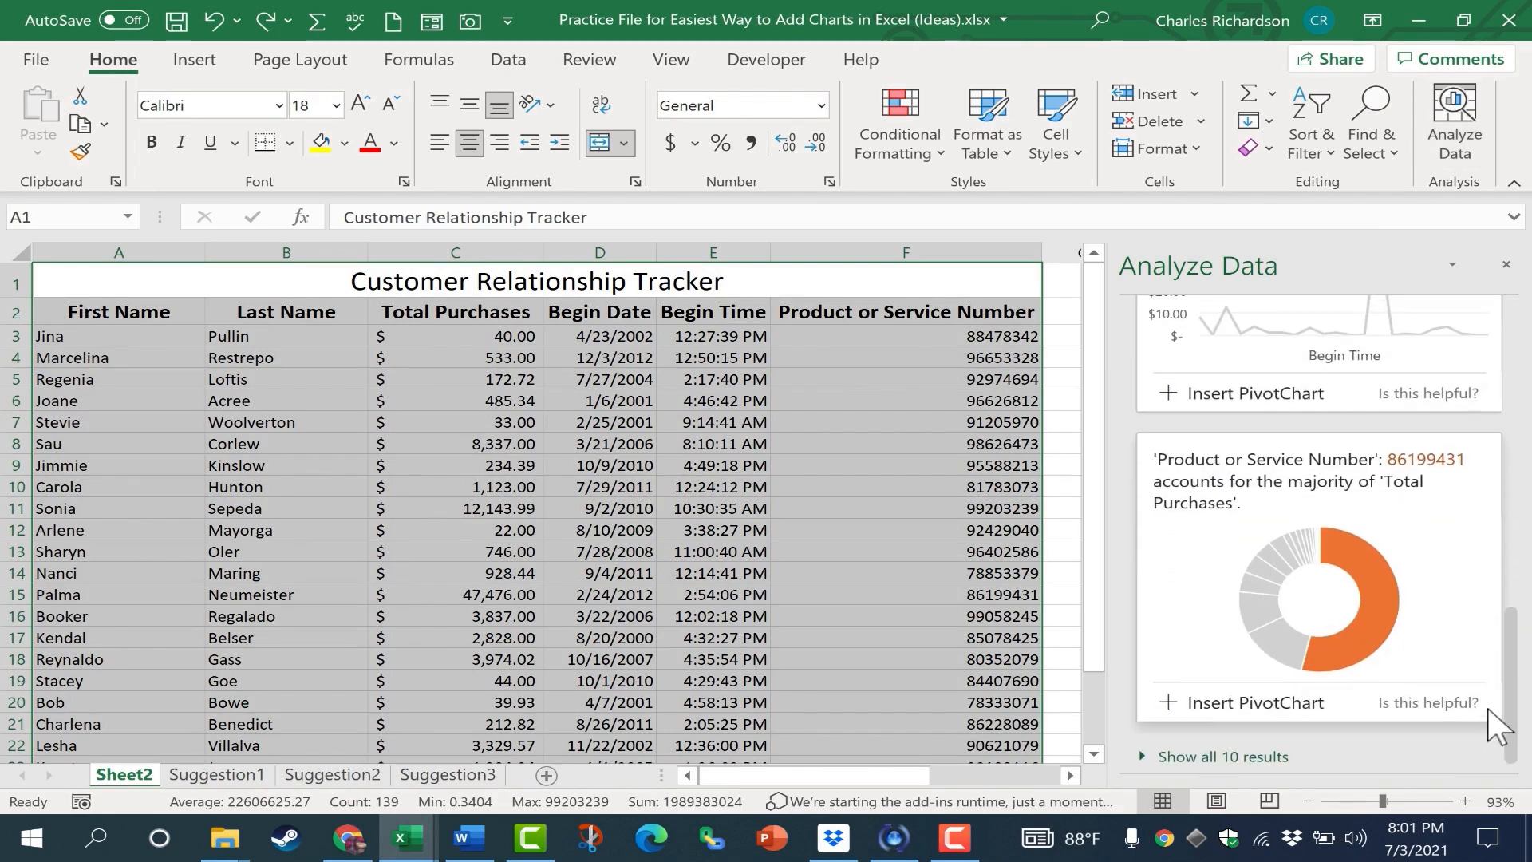
scroll(1476, 559, up, 3)
scroll(1480, 549, up, 8)
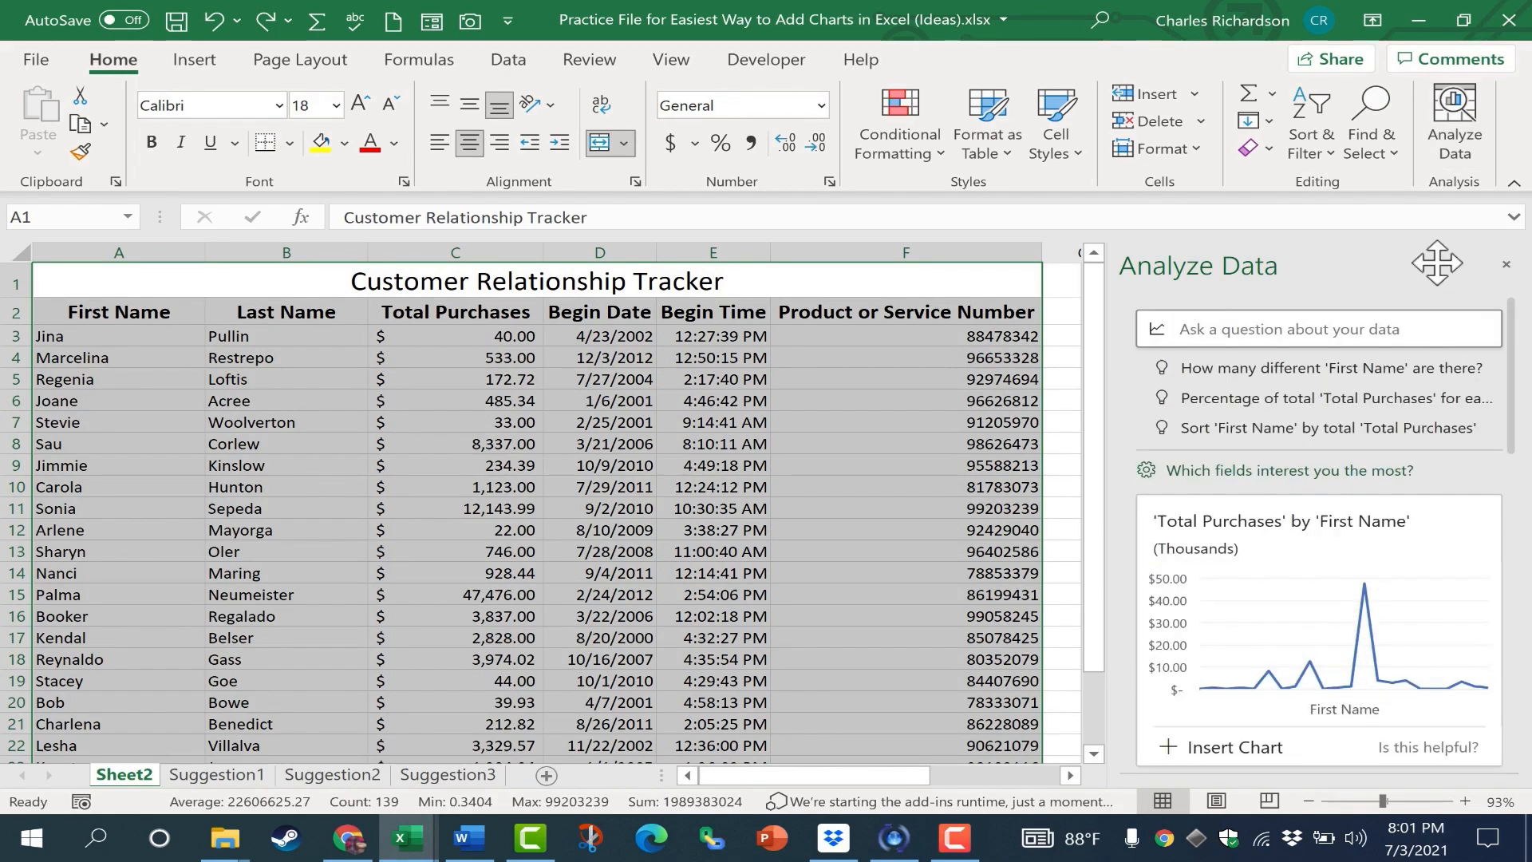
click(1506, 264)
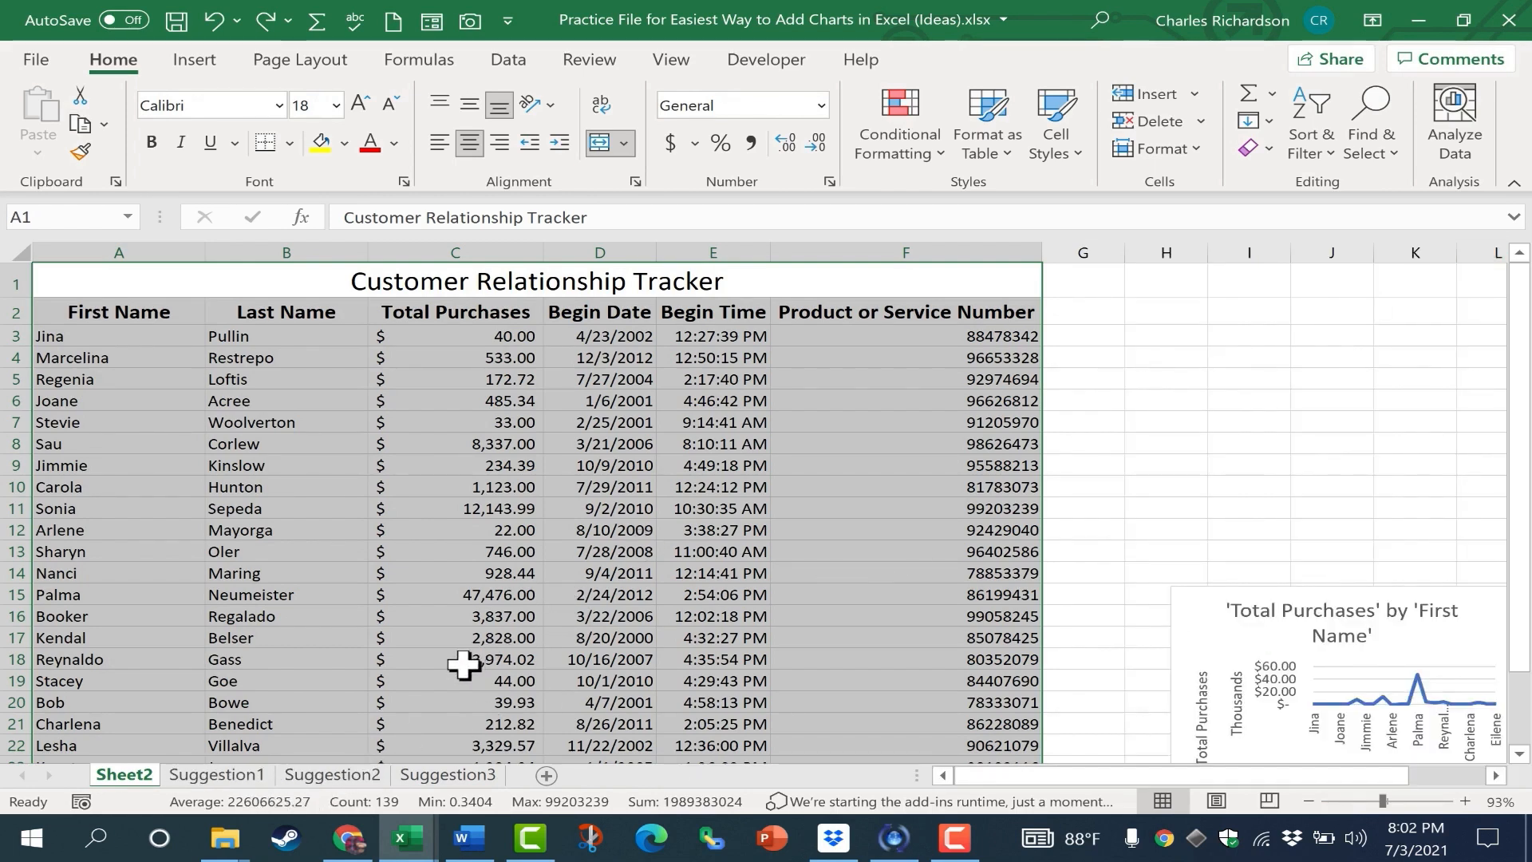
- Review the line chart on Sheet2 and the inserted results on the Suggestion1, Suggestion2 and Suggestion3 sheets
click(1316, 645)
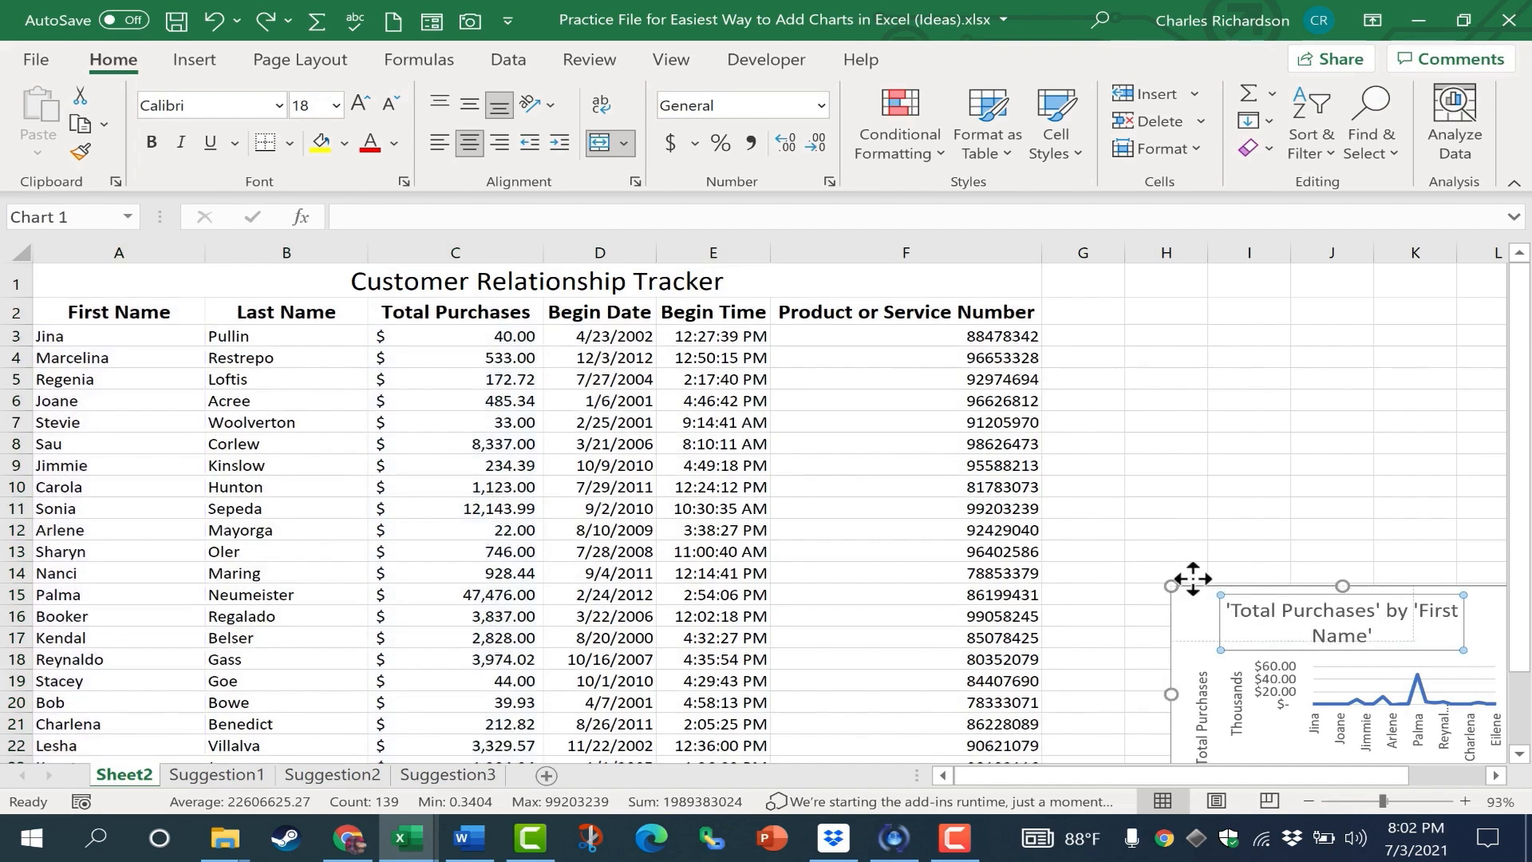
click(1181, 600)
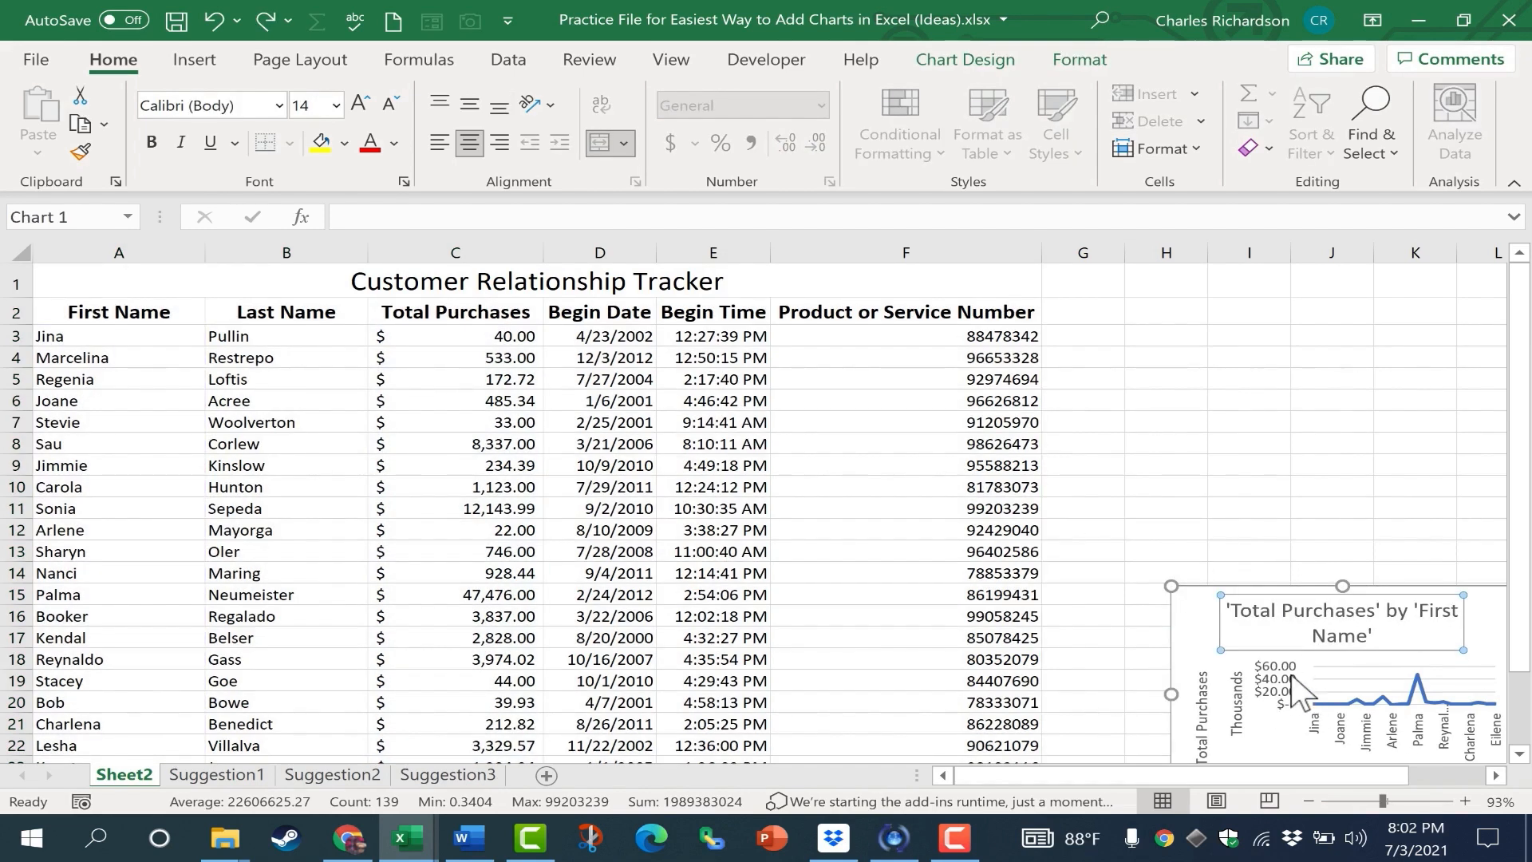
click(203, 786)
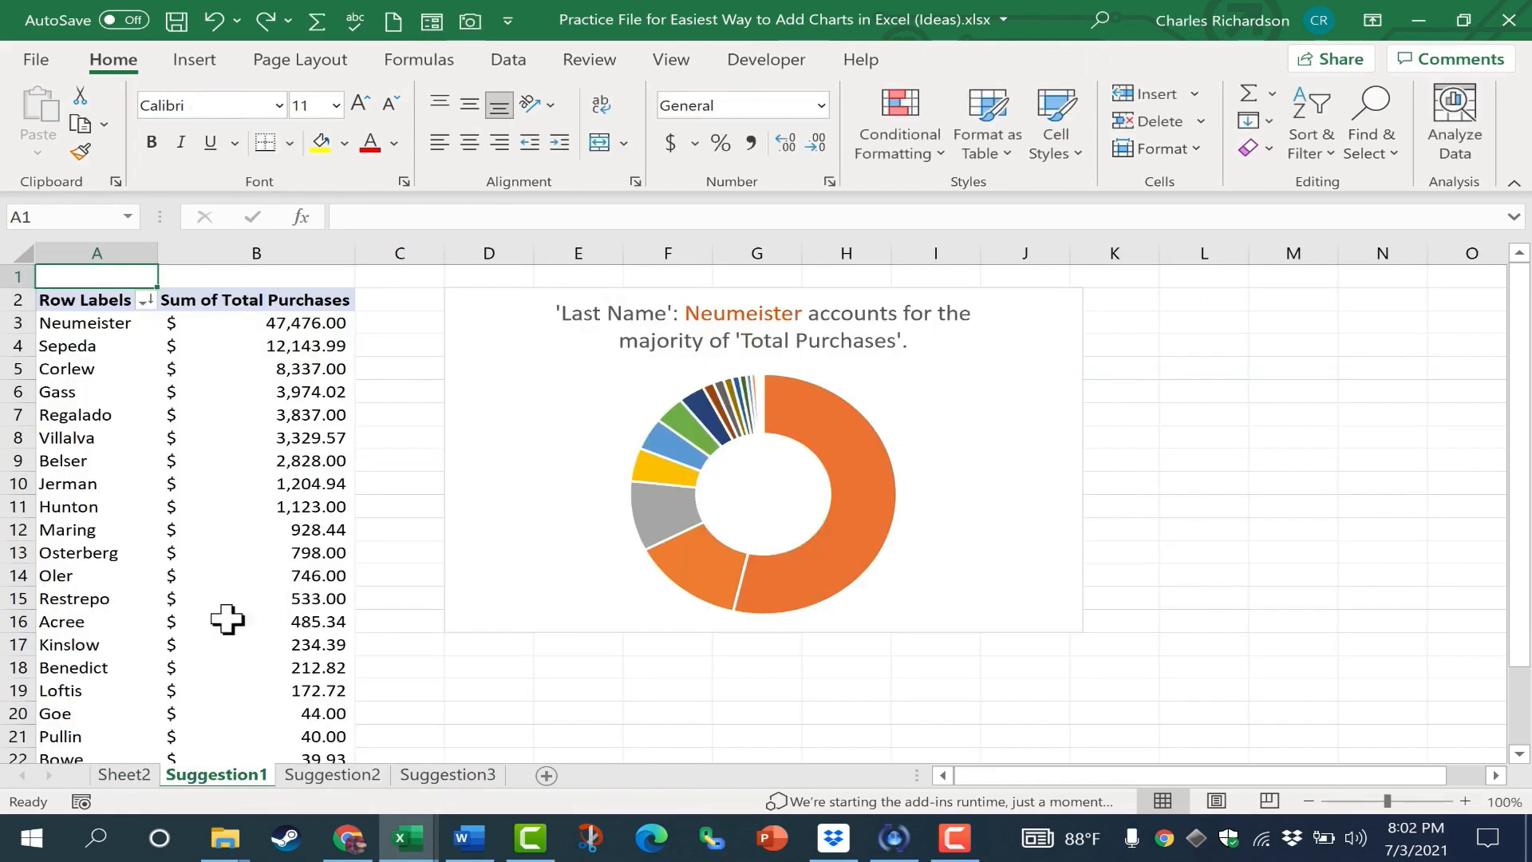
click(365, 780)
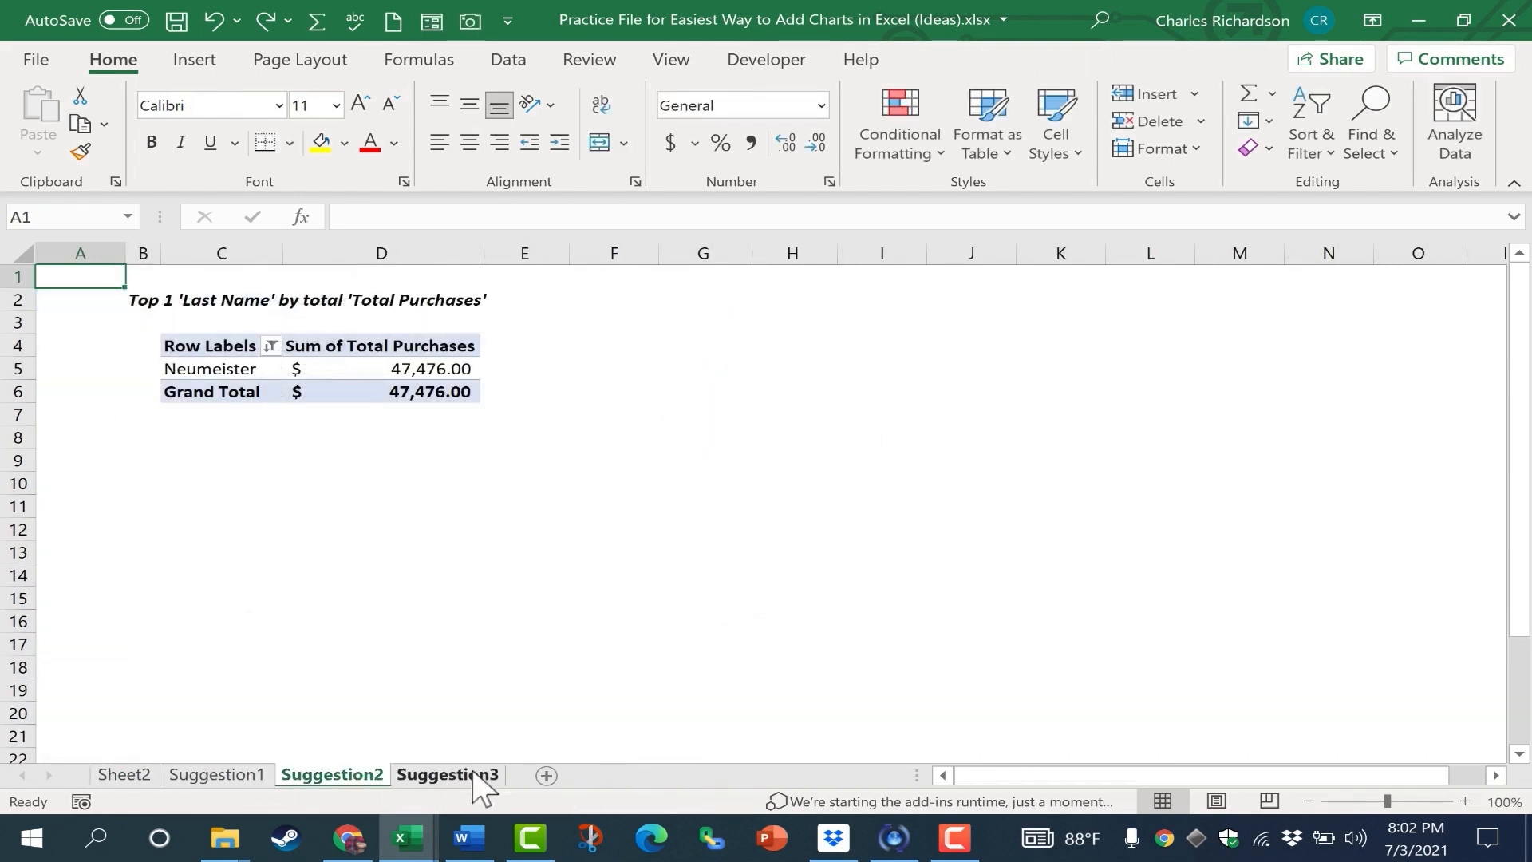
click(459, 778)
- Move the doughnut chart of total purchases by last name from the Suggestion1 sheet to Sheet2, pasting it at cell H6
click(217, 776)
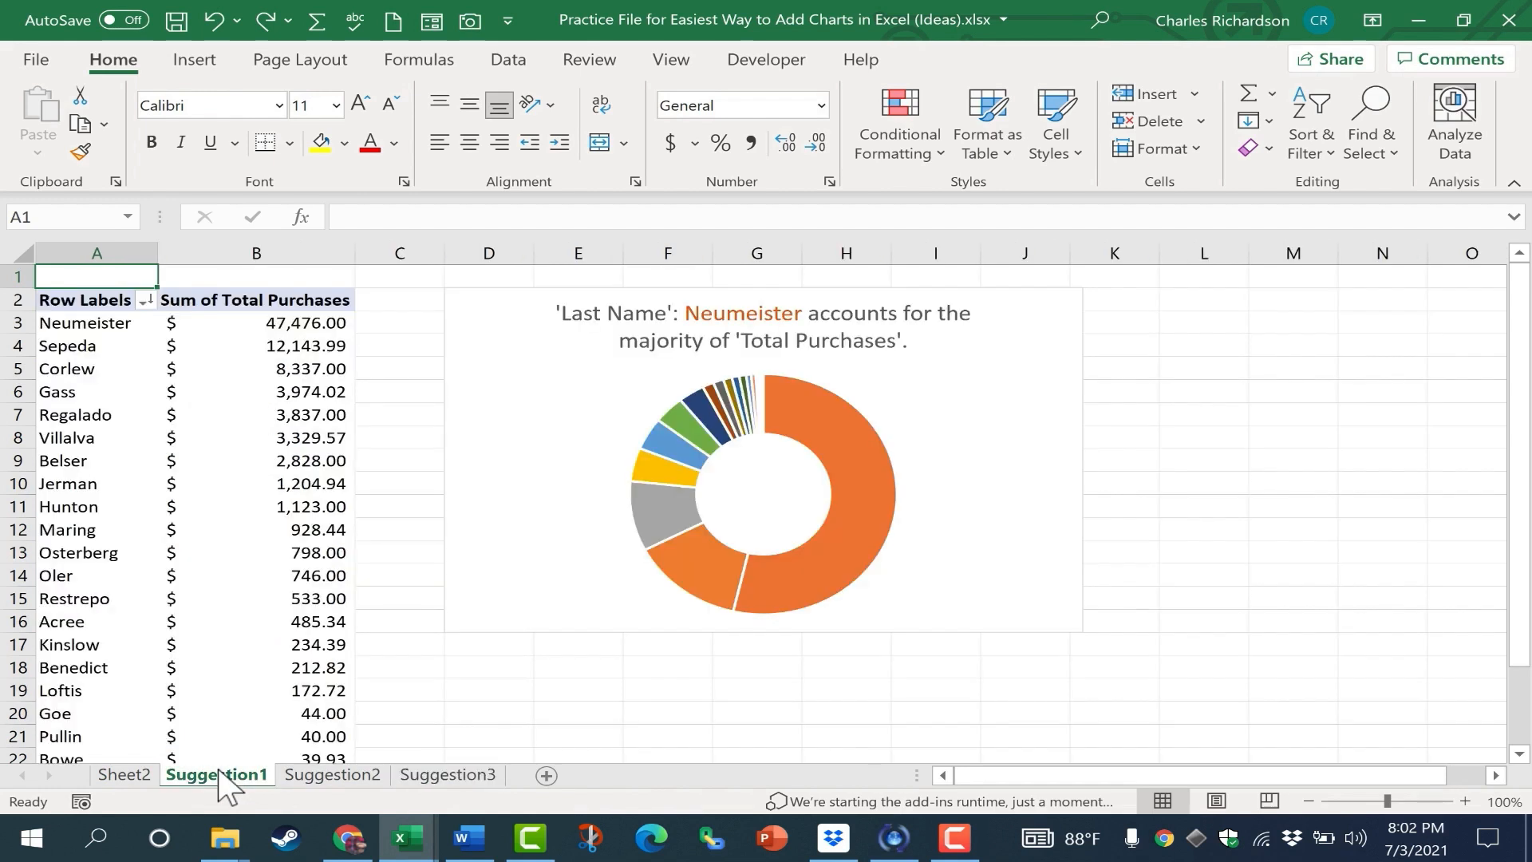
click(625, 303)
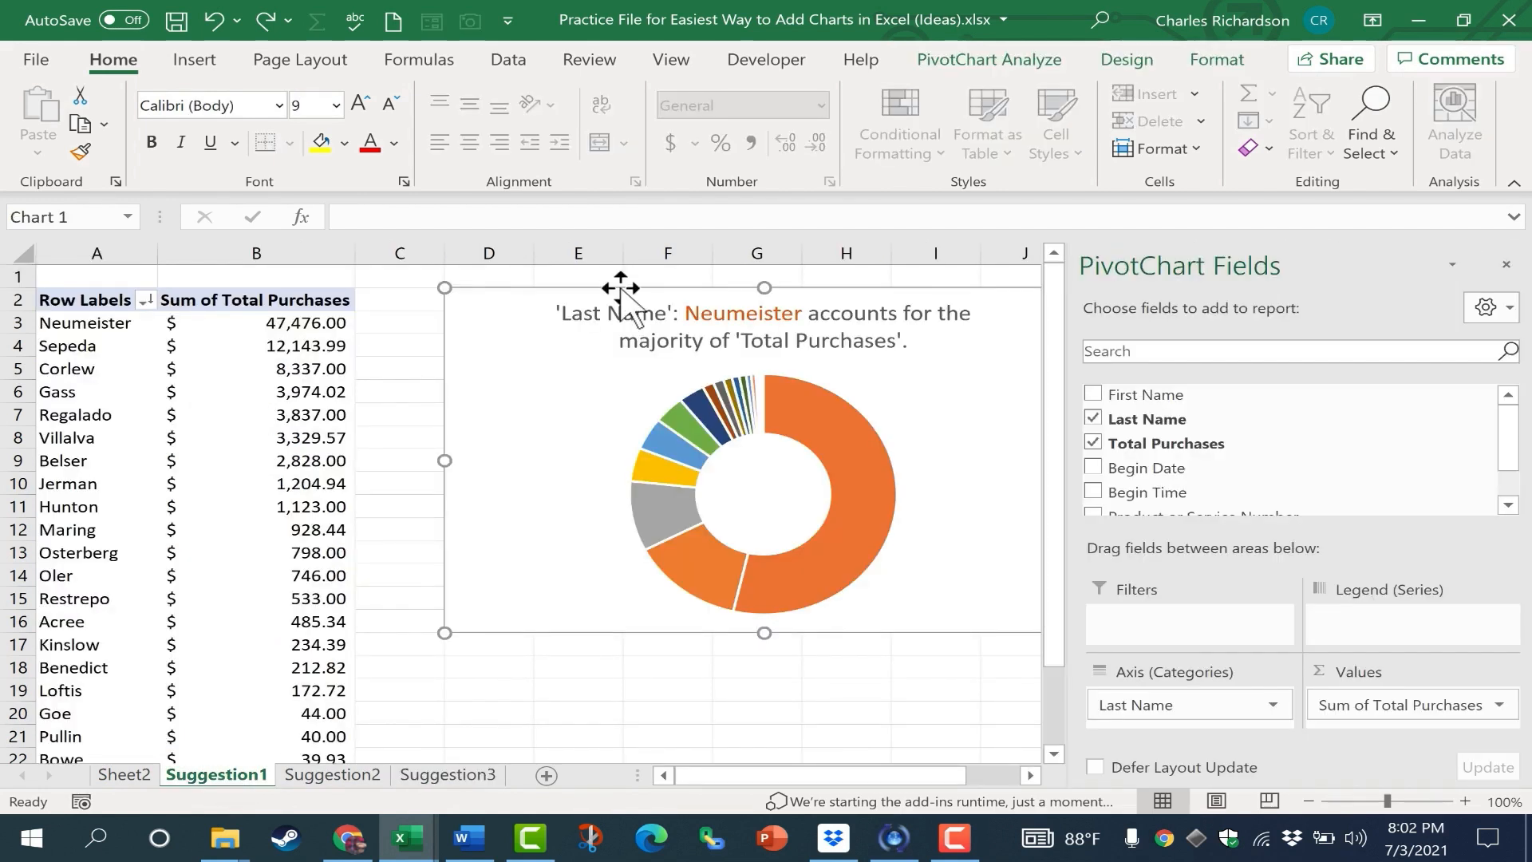
right_click(621, 285)
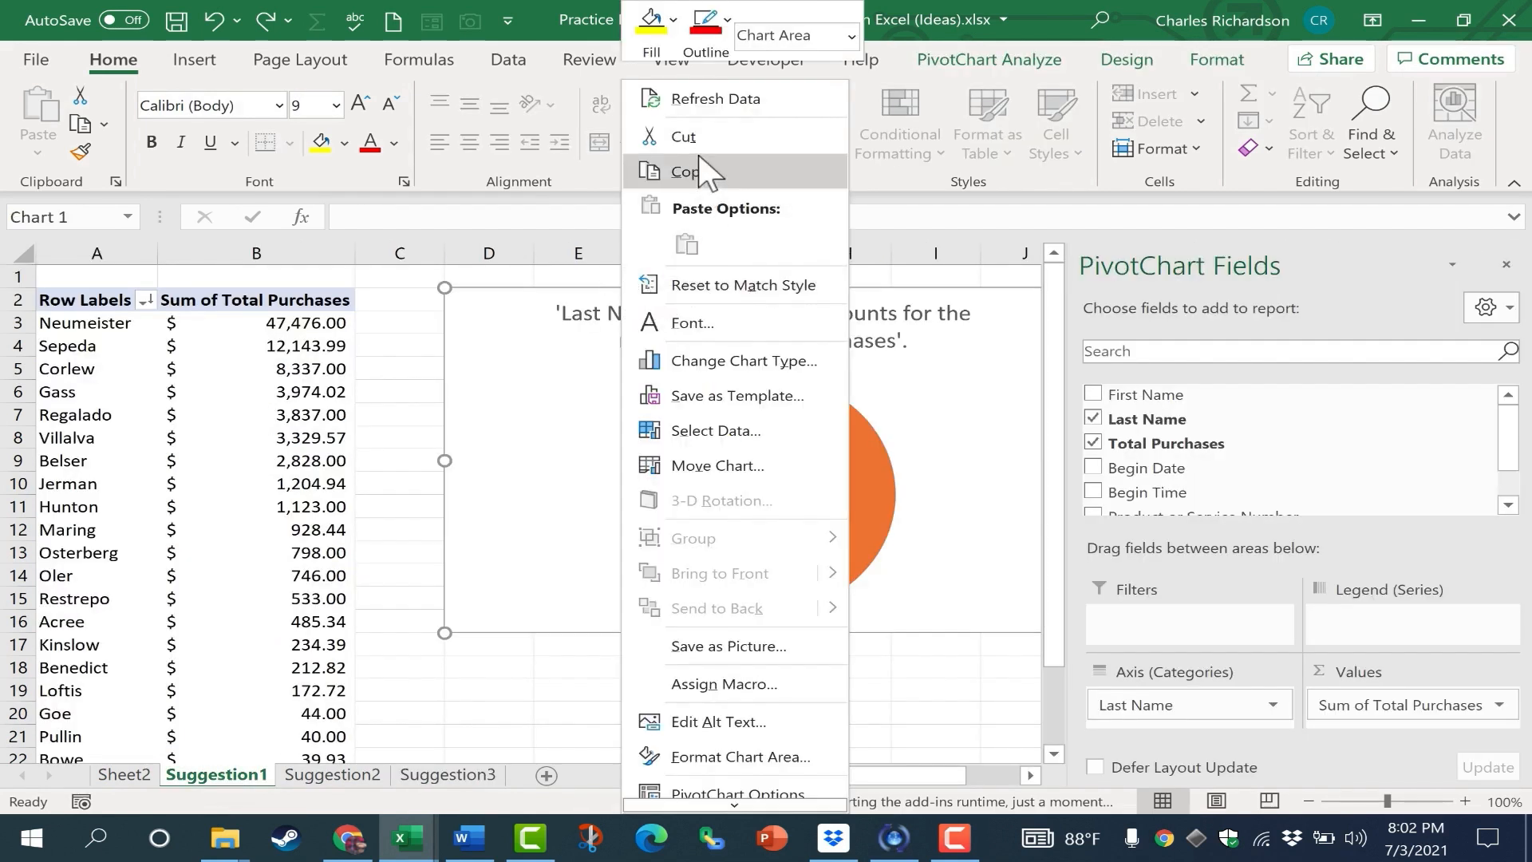
click(701, 131)
click(128, 775)
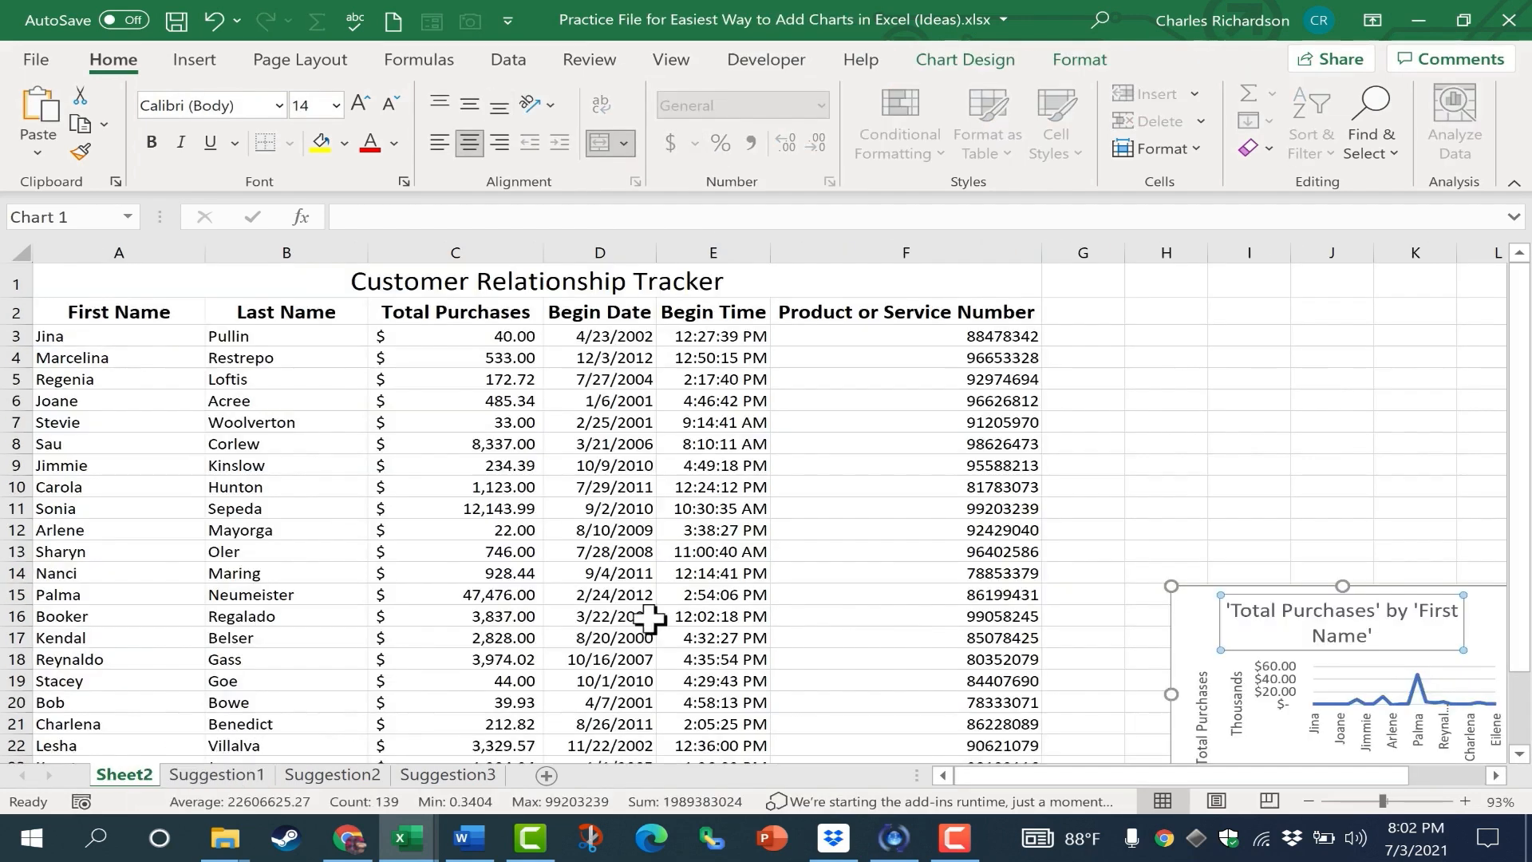
scroll(1212, 385, down, 1)
click(1180, 314)
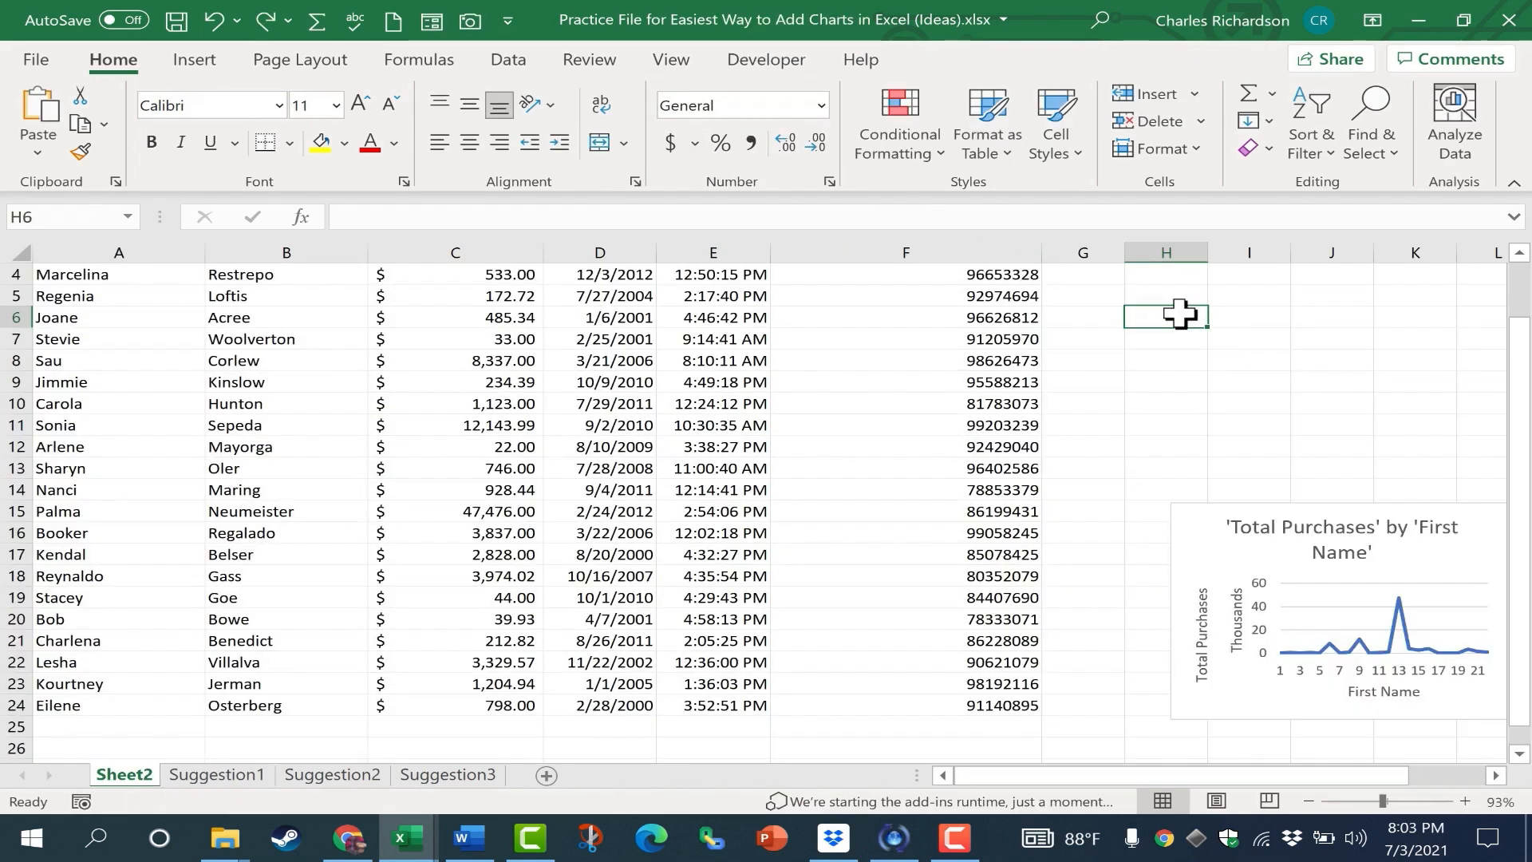
key(ctrl+v)
- Move the begin date and last name PivotTable from the Suggestion3 sheet to Sheet2, pasting it at cell I29
click(332, 774)
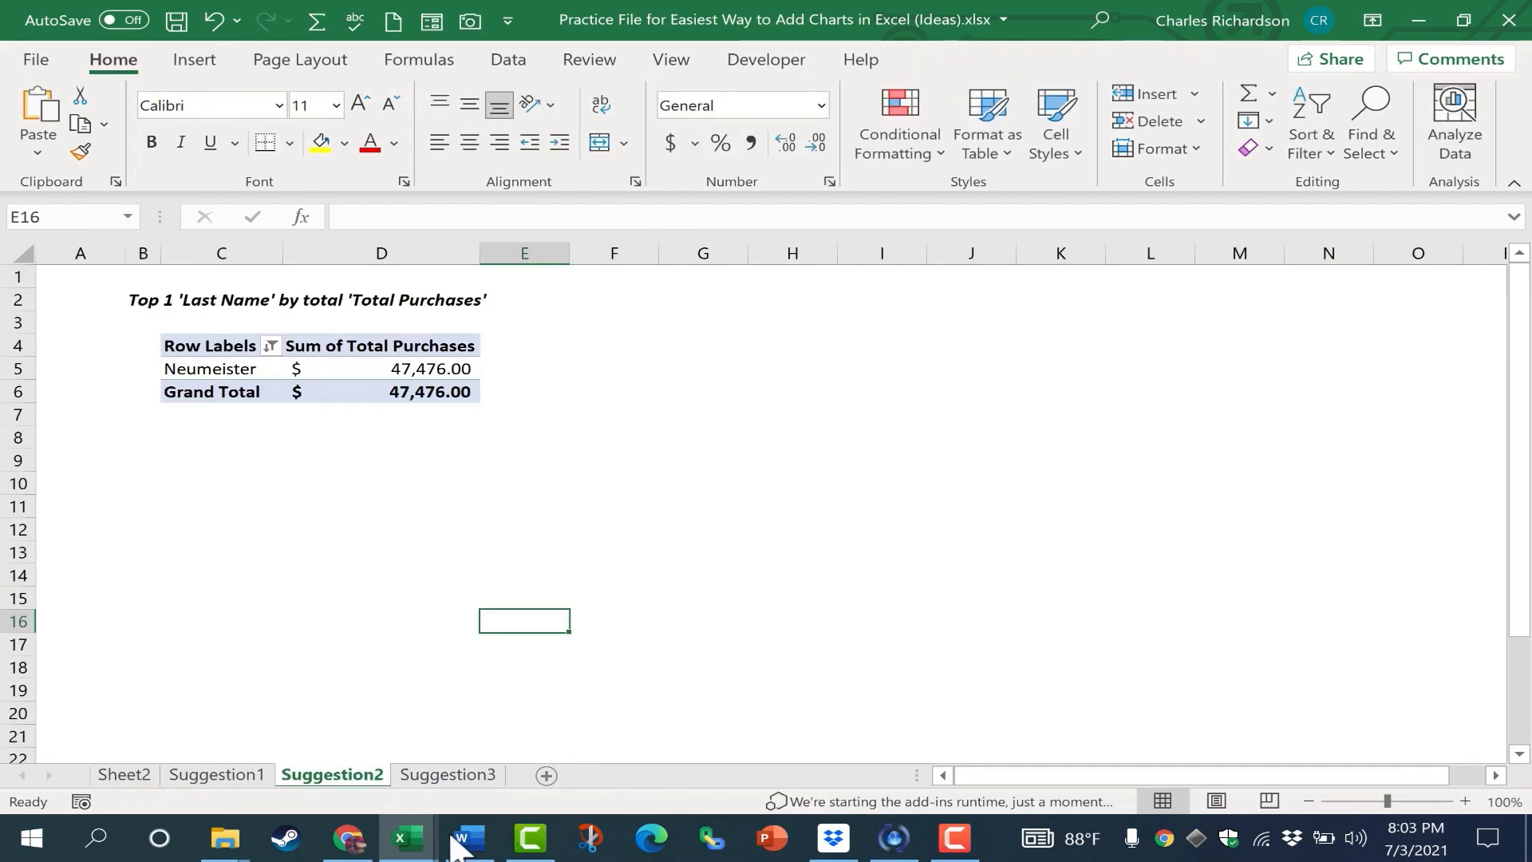
click(440, 776)
drag(154, 299, 304, 854)
drag(195, 301, 266, 701)
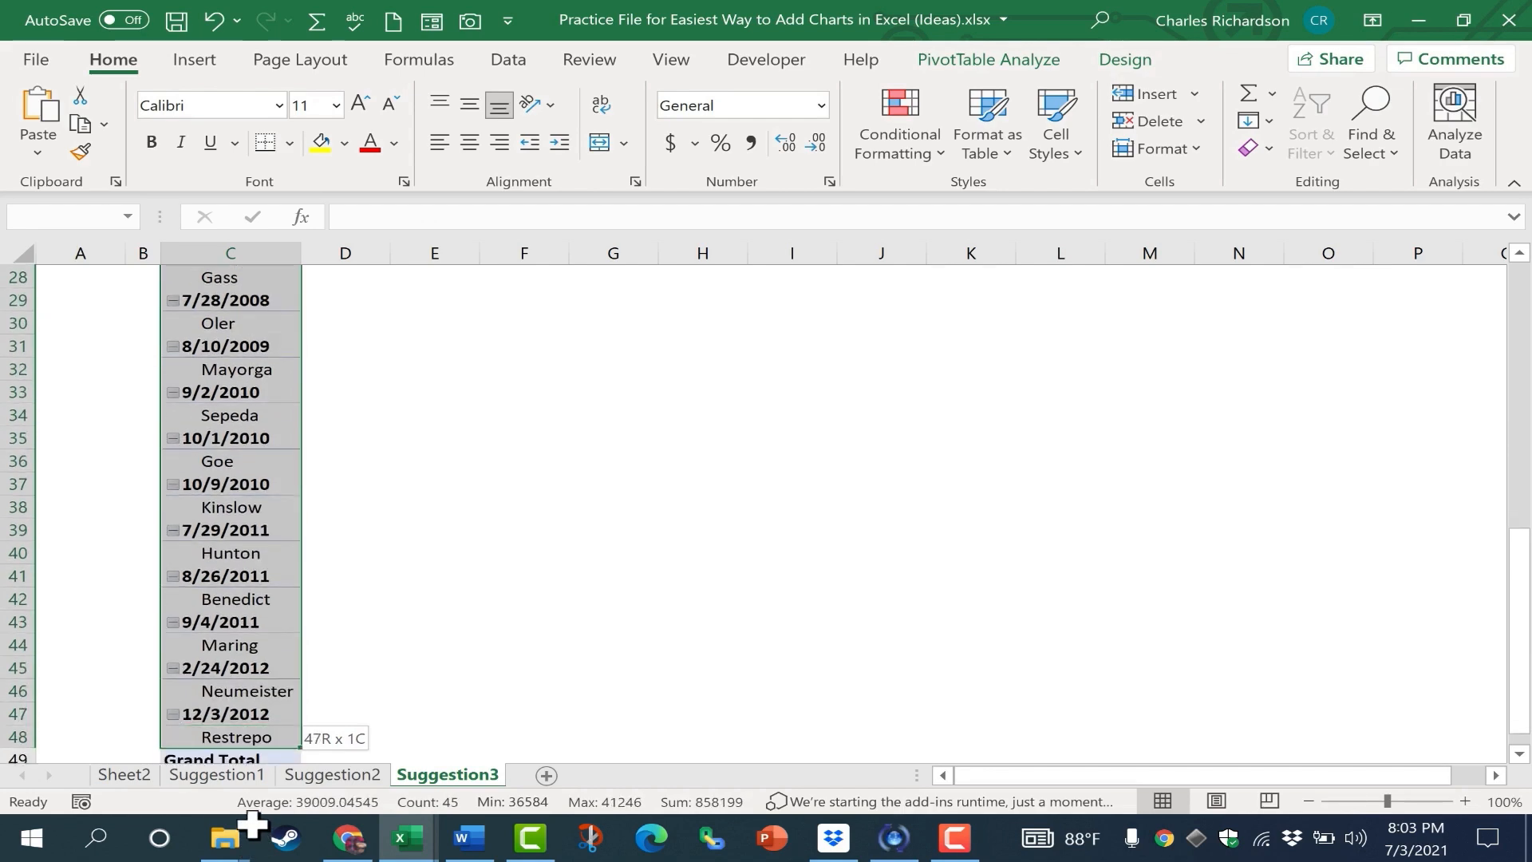
key(ctrl+c)
scroll(466, 507, up, 10)
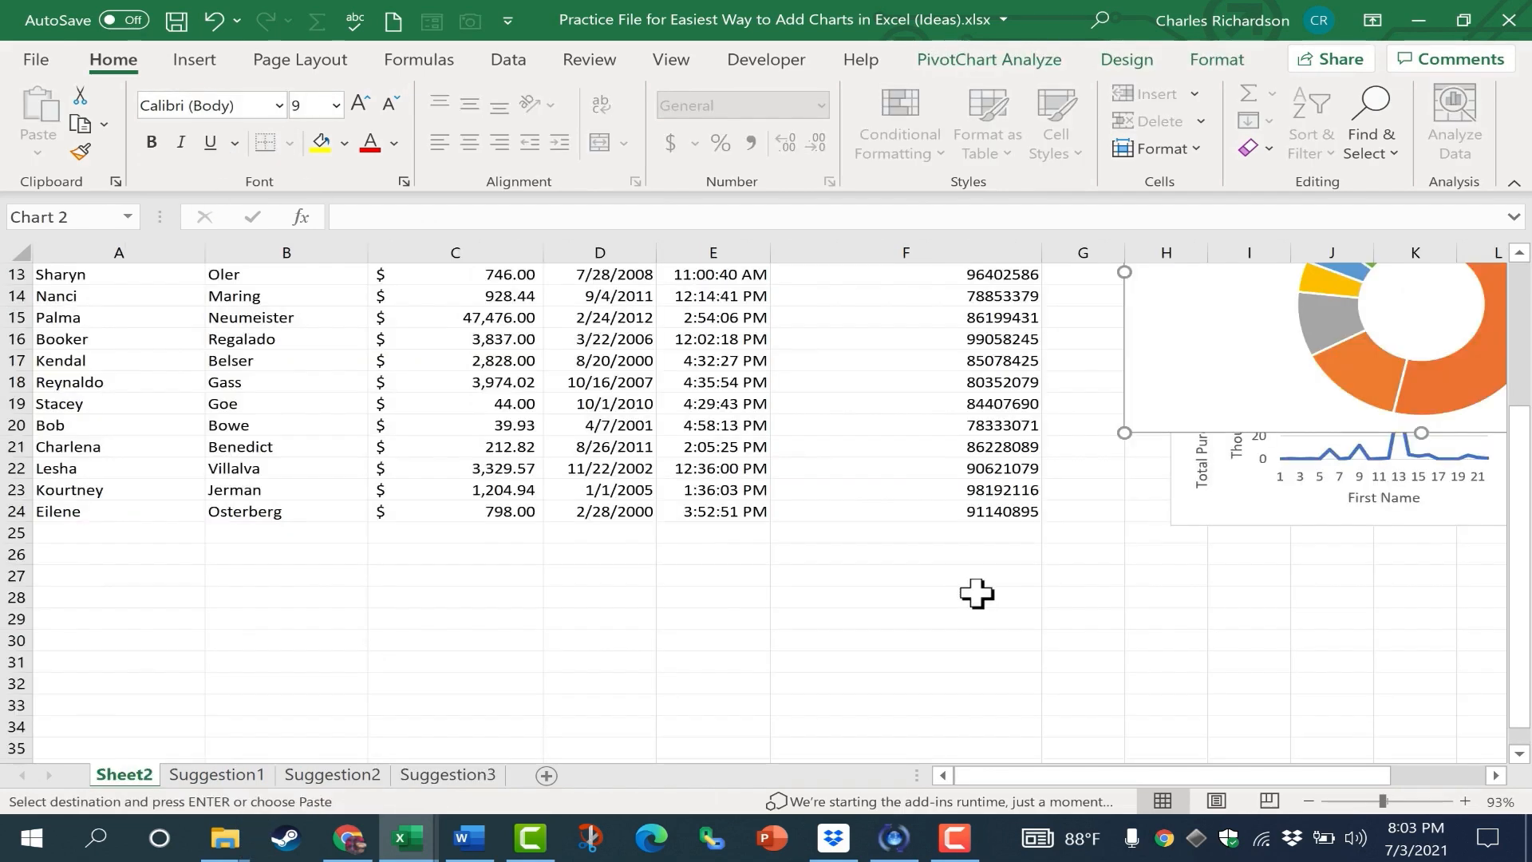
scroll(977, 592, down, 2)
click(1229, 489)
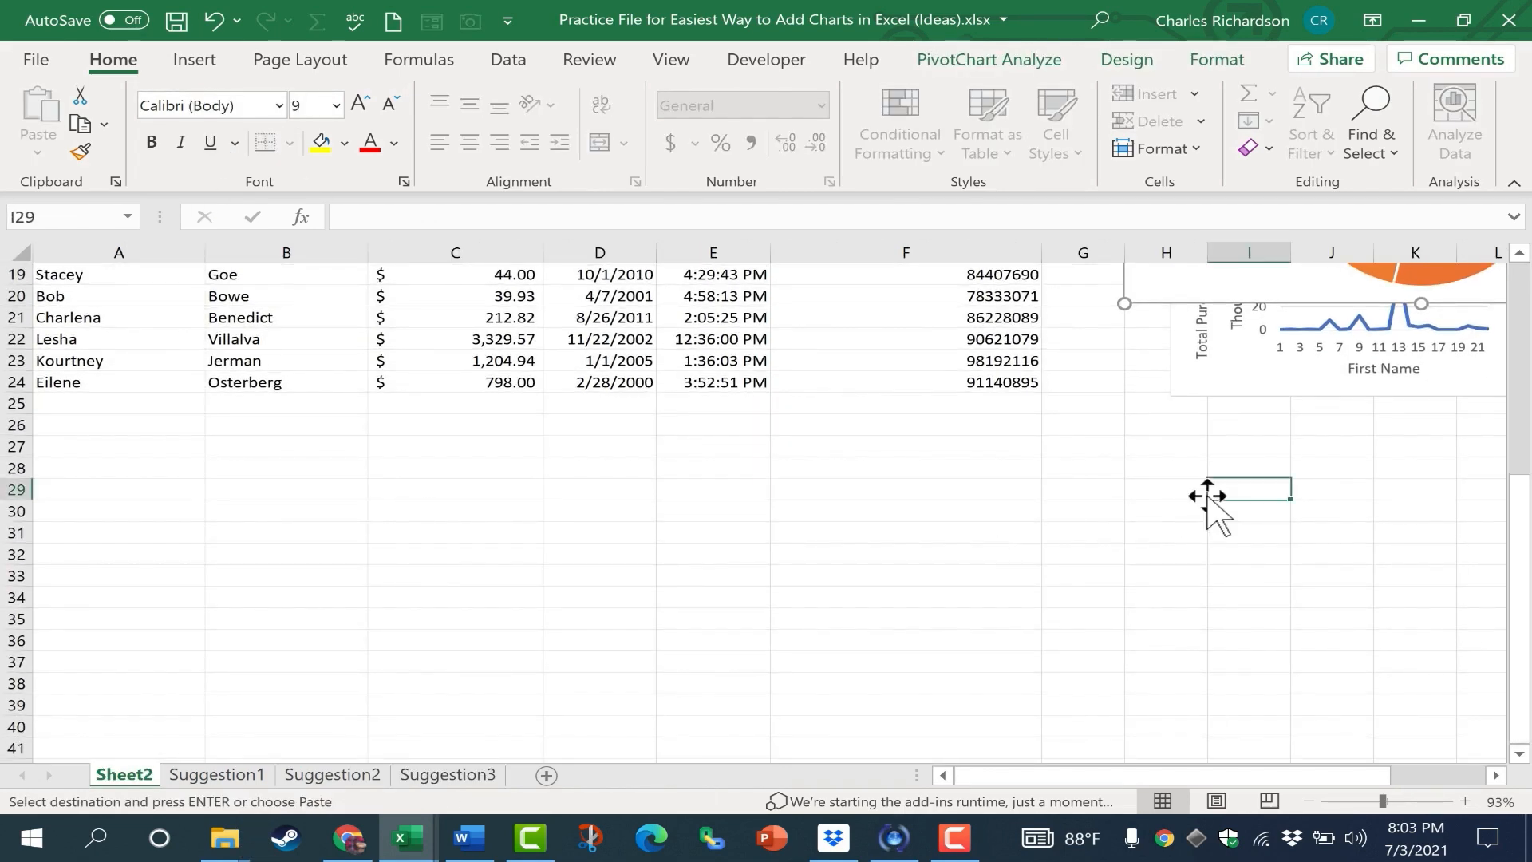
key(super+v)
click(582, 333)
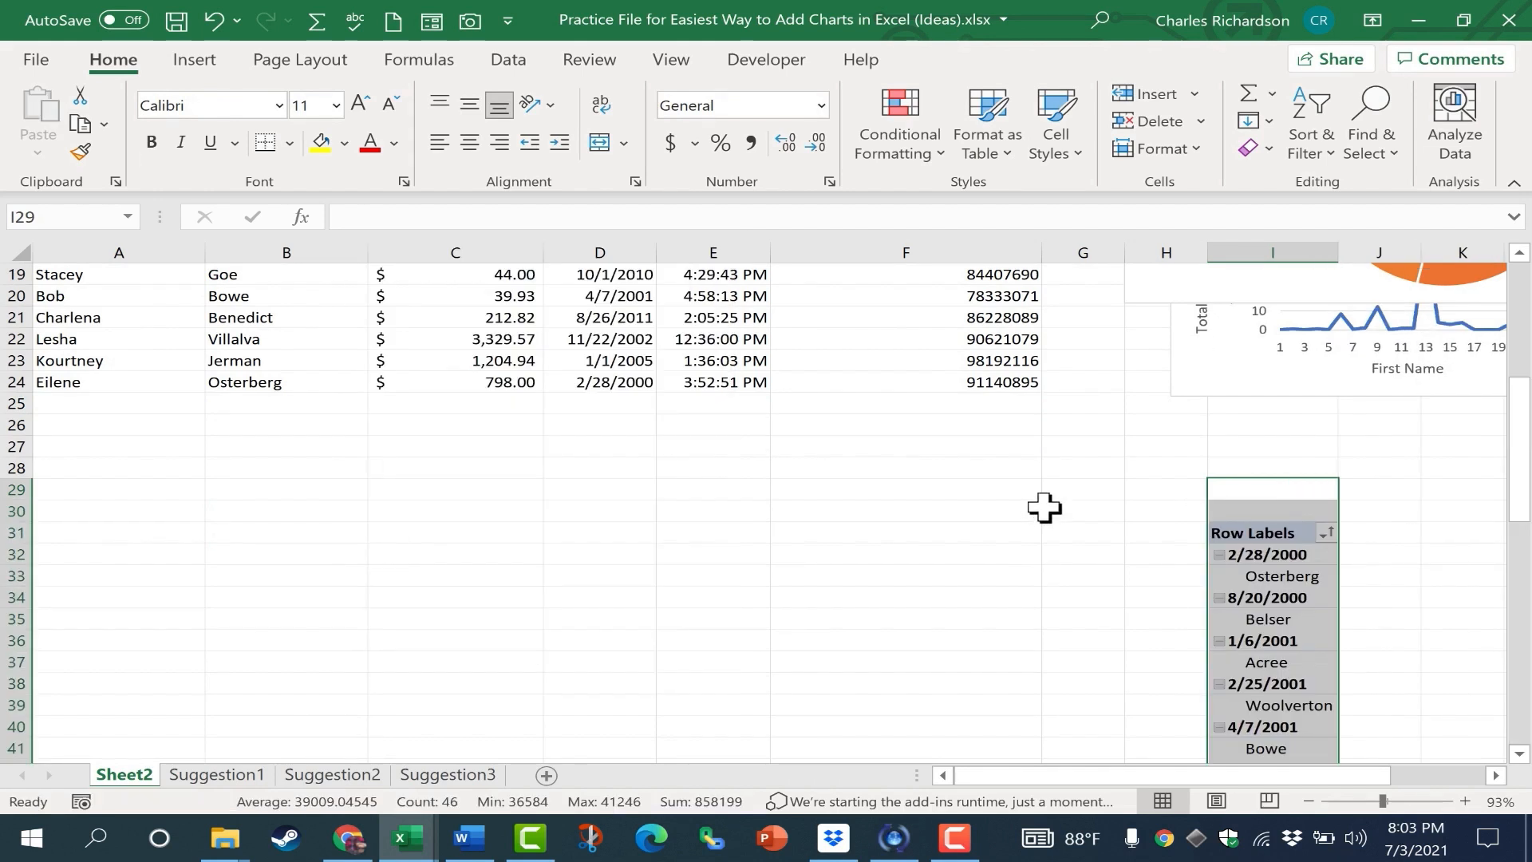
drag(1039, 509, 1047, 510)
- Check the emptied Suggestion3 sheet and rename the Suggestion2 sheet as "Best Cust"
click(431, 778)
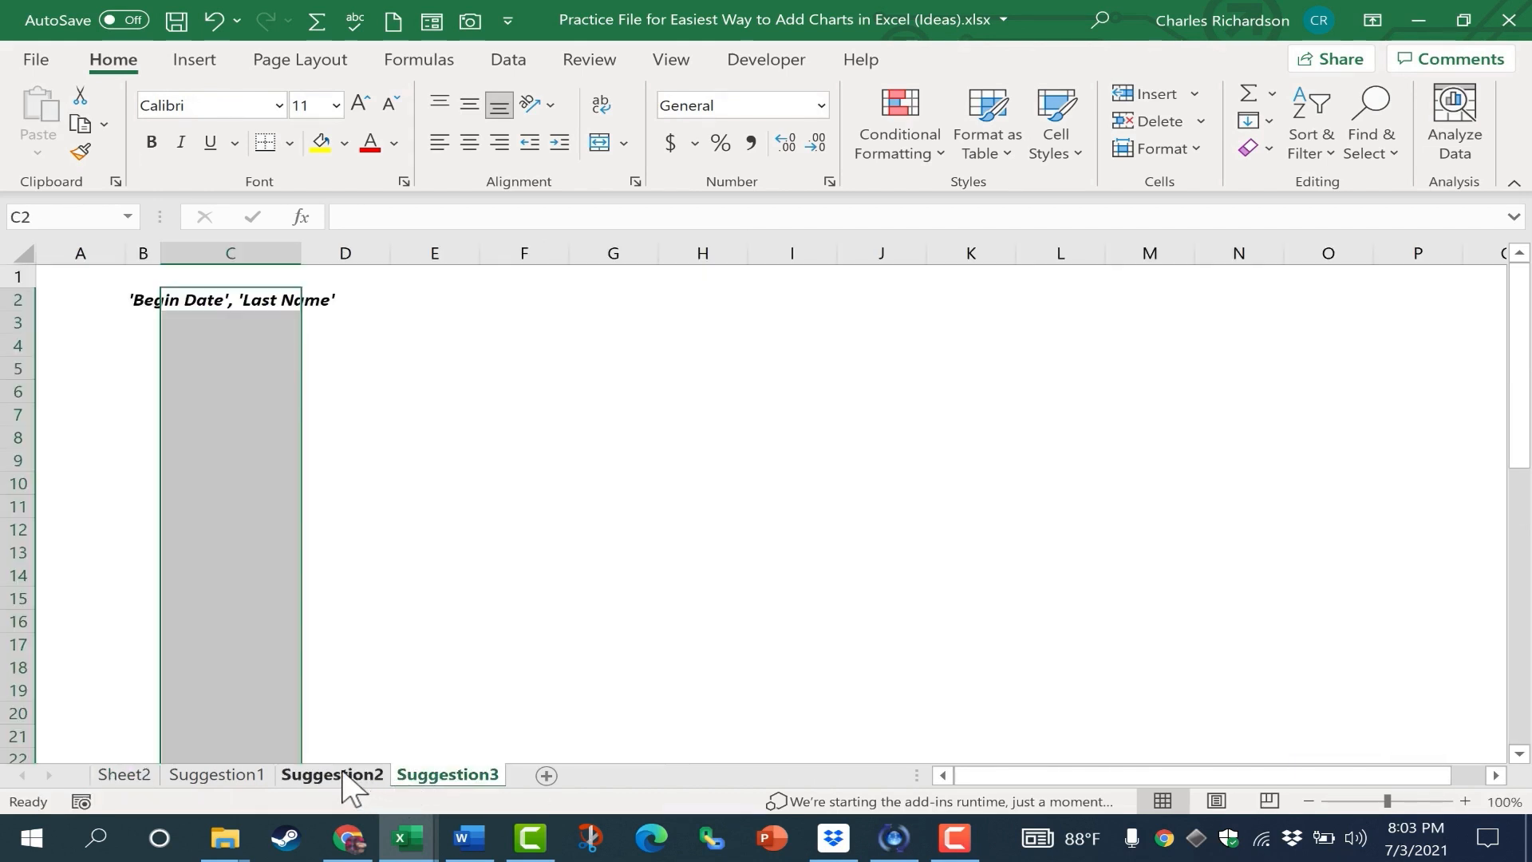
click(343, 778)
click(439, 778)
right_click(363, 778)
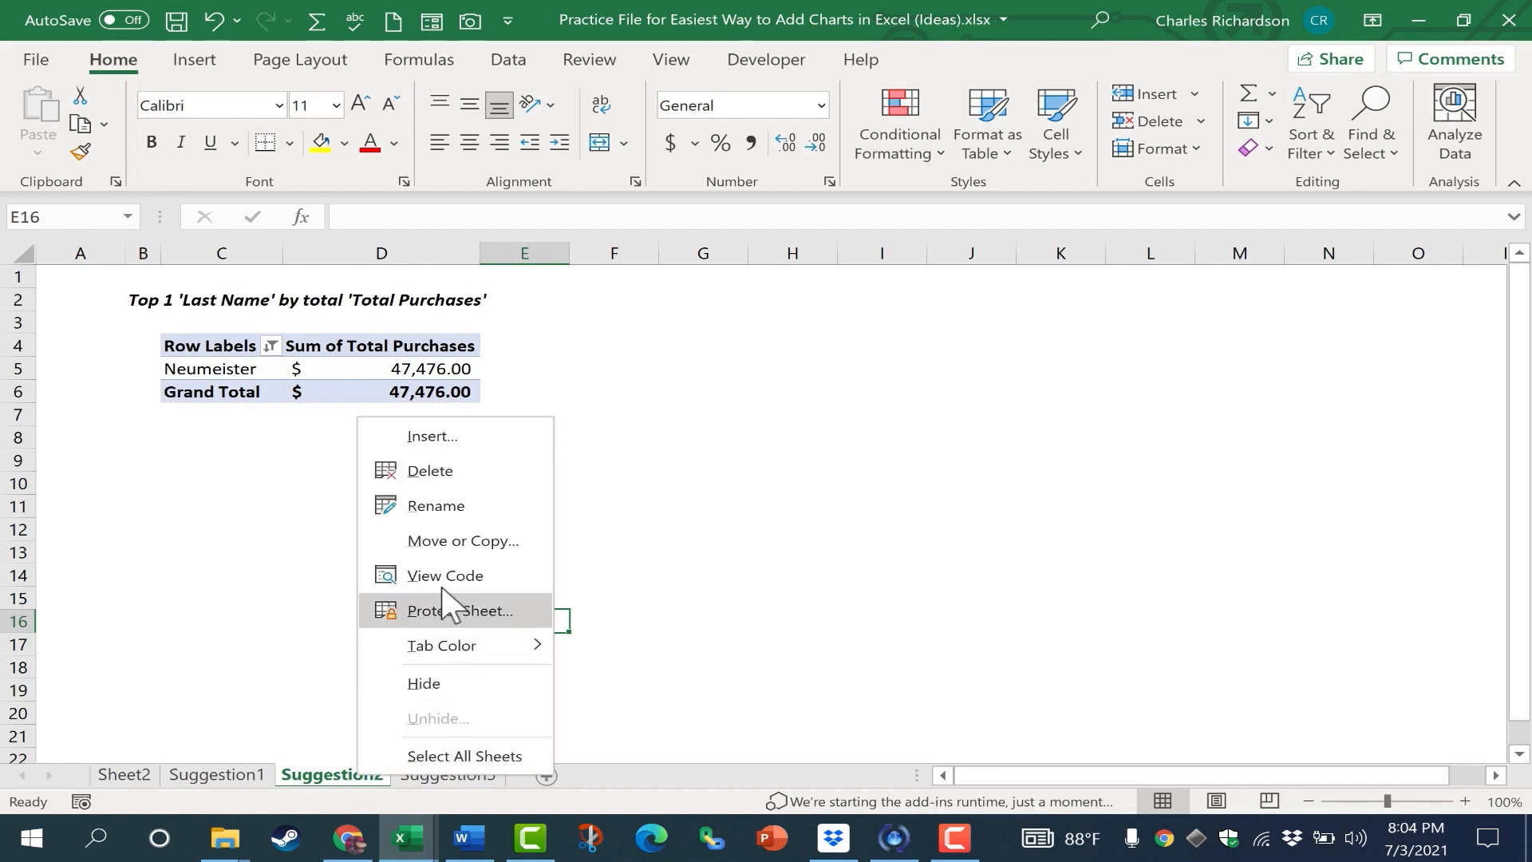
click(469, 509)
text(Best)
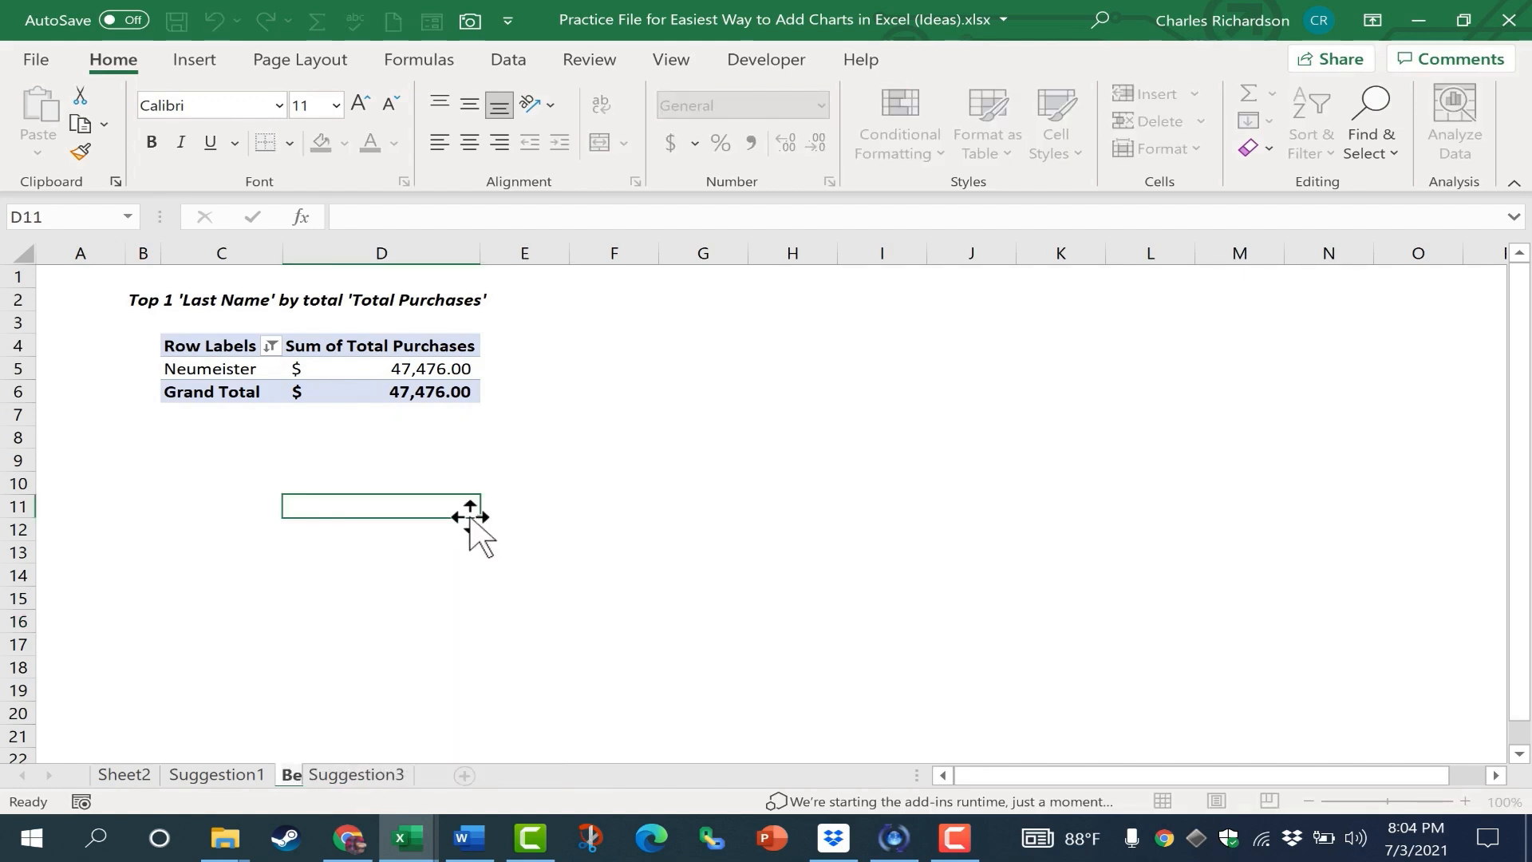
text( Cust)
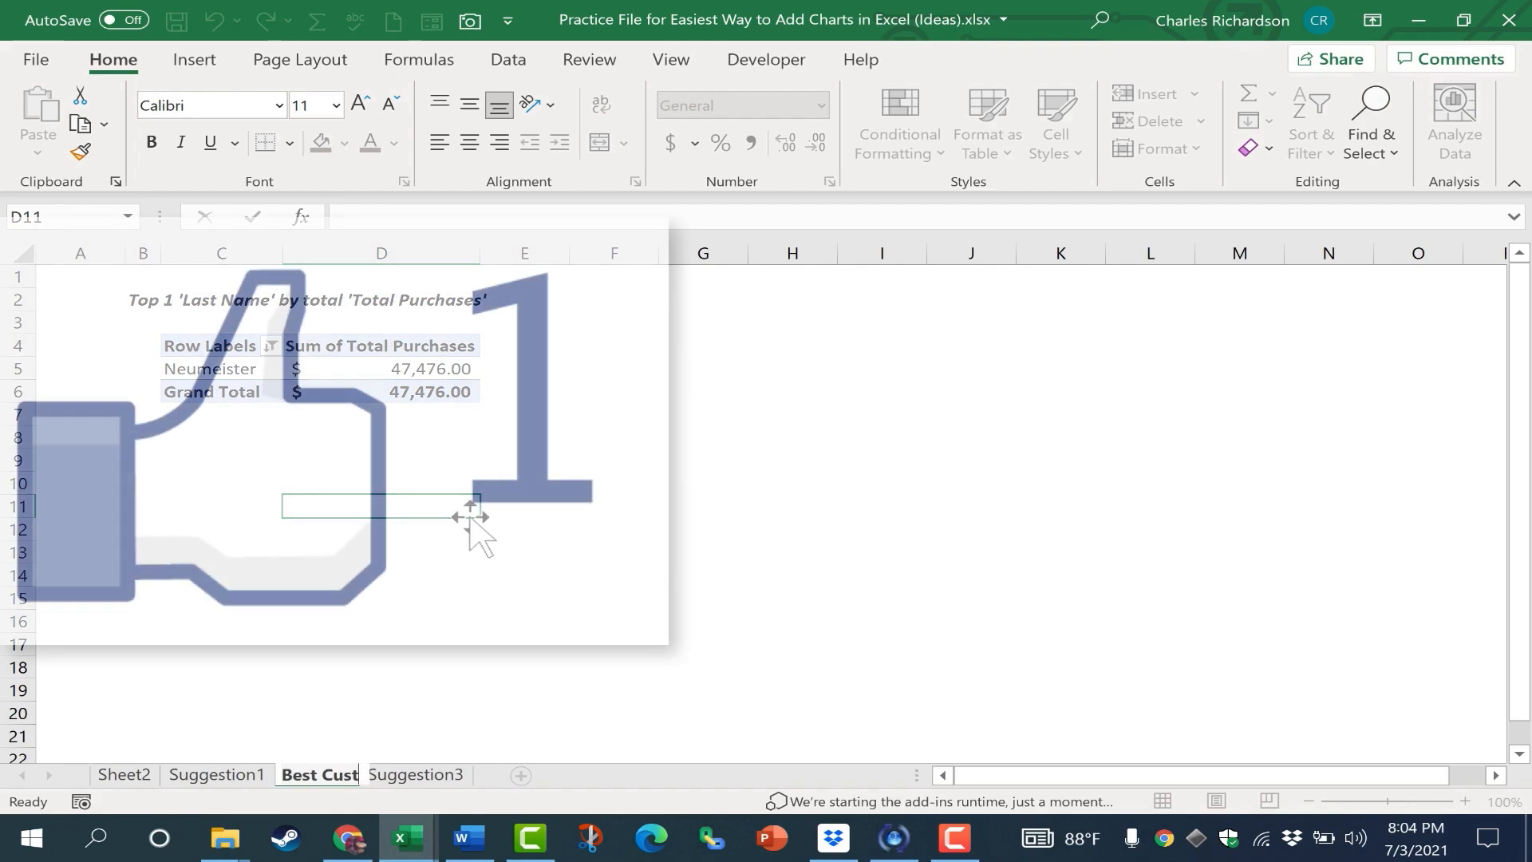